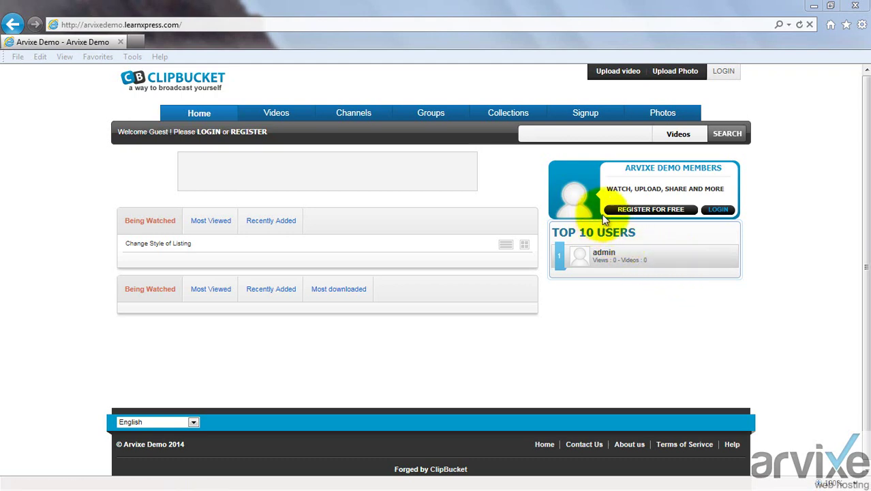
Go to the free member registration page from the Arvixe Demo Members box on the home page
{"action": "left_click", "coordinate": [668, 213]}
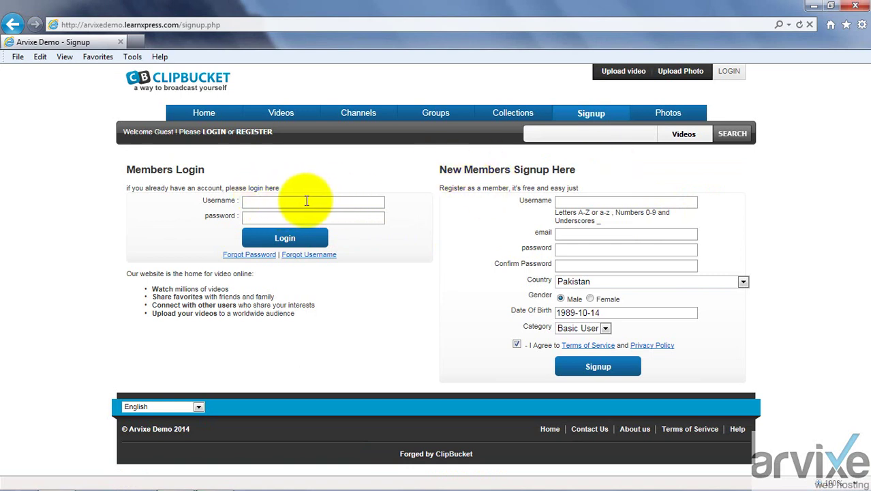
Move through the login and signup fields, ending with the new member Username field active
{"action": "left_click", "coordinate": [260, 198]}
{"action": "left_click", "coordinate": [259, 216]}
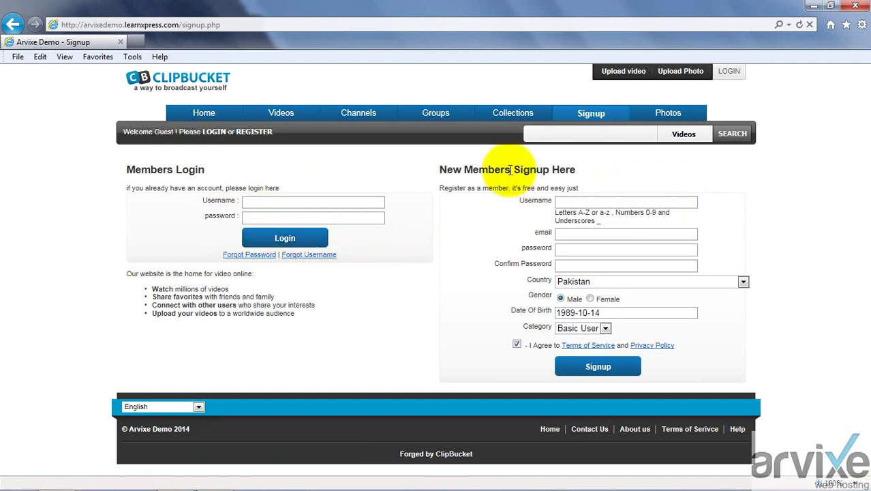
{"action": "left_click", "coordinate": [567, 199]}
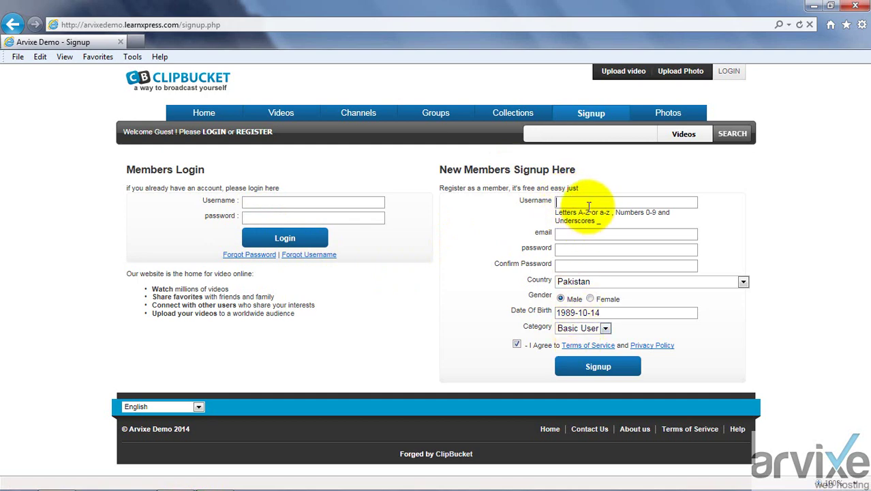
{"action": "left_click", "coordinate": [566, 232]}
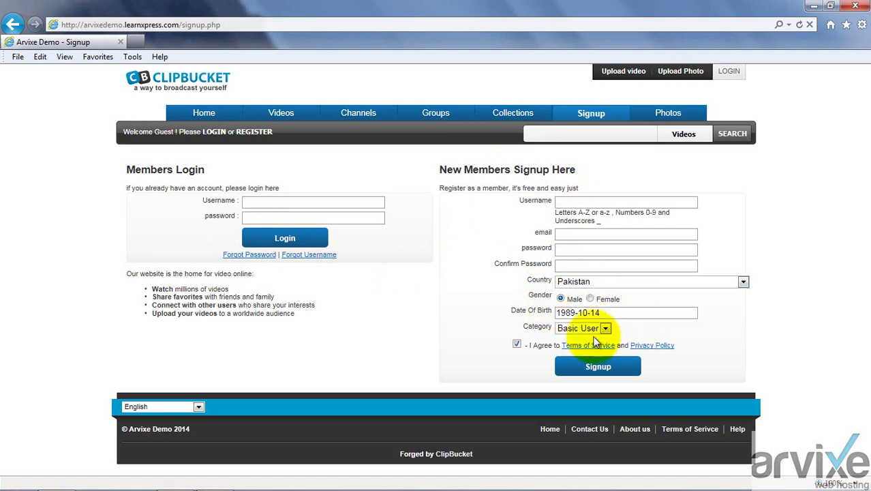
{"action": "left_click", "coordinate": [604, 202]}
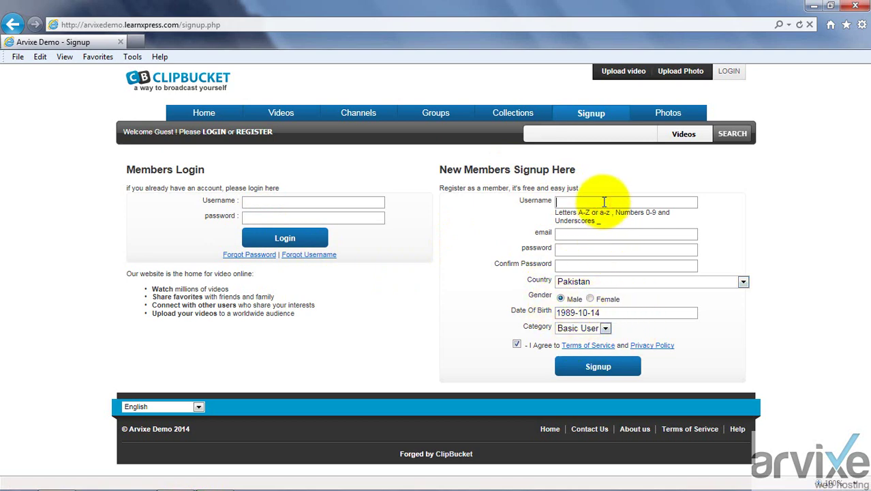
{"action": "type", "text": "anand"}
{"action": "left_click", "coordinate": [590, 237]}
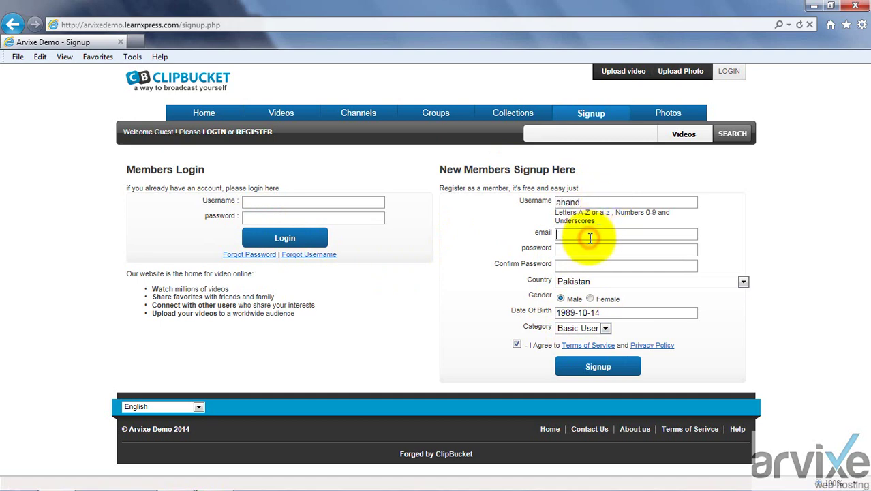
{"action": "key", "text": "Tab"}
{"action": "key", "text": "Tab"}
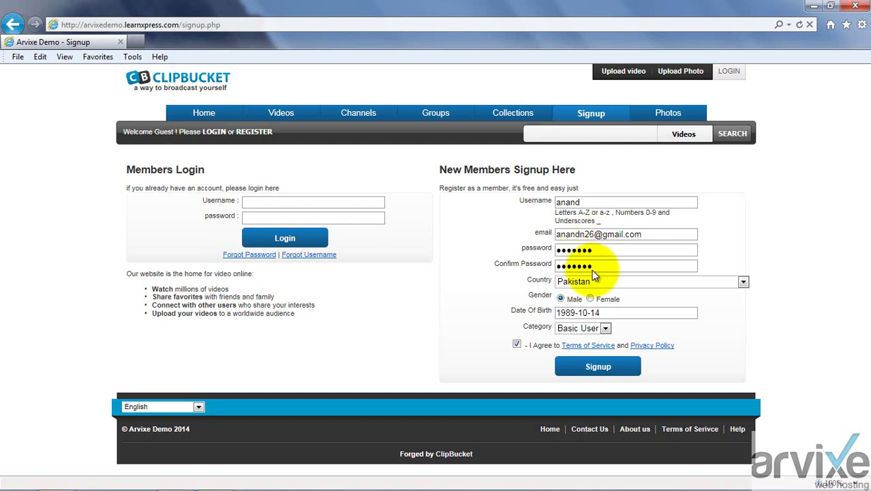
Choose India as the country on the signup form
{"action": "left_click", "coordinate": [593, 280]}
{"action": "scroll", "coordinate": [586, 75], "scroll_direction": "up", "scroll_amount": 20}
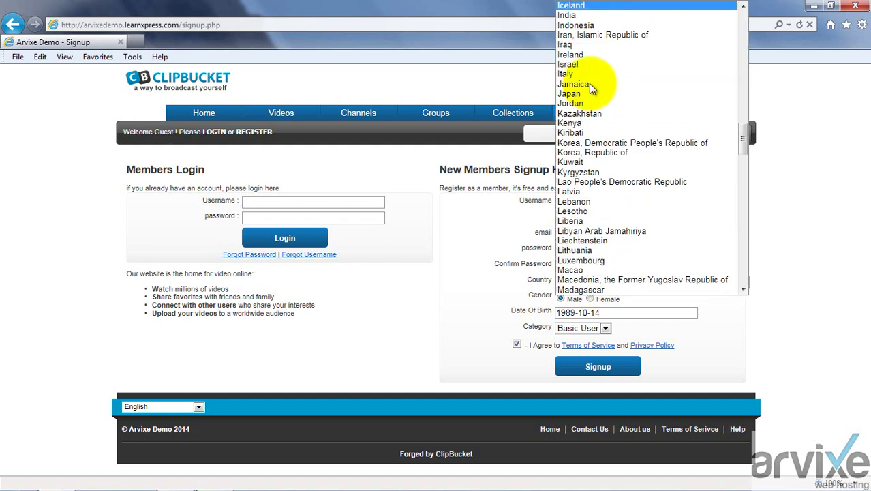
{"action": "left_click", "coordinate": [586, 19]}
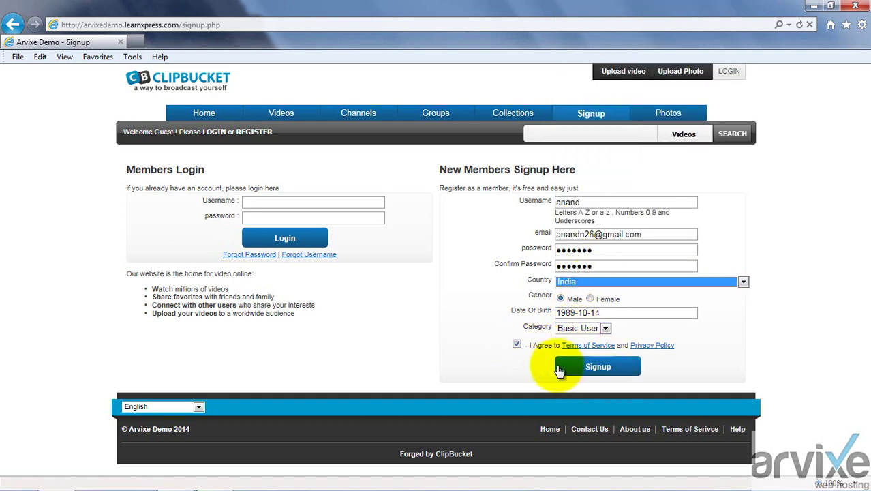
Submit the signup form to reach the 'Just One More Step' email confirmation page
{"action": "left_click", "coordinate": [596, 366]}
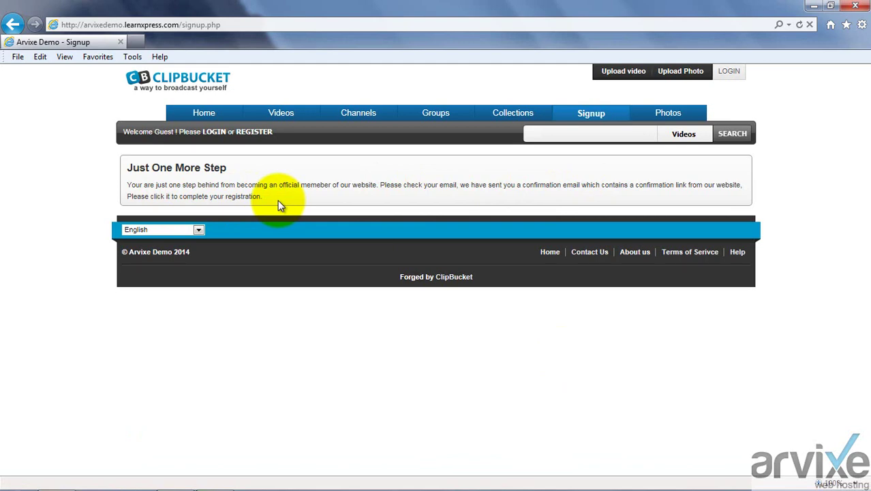
{"action": "left_click", "coordinate": [724, 77]}
{"action": "left_click", "coordinate": [626, 70]}
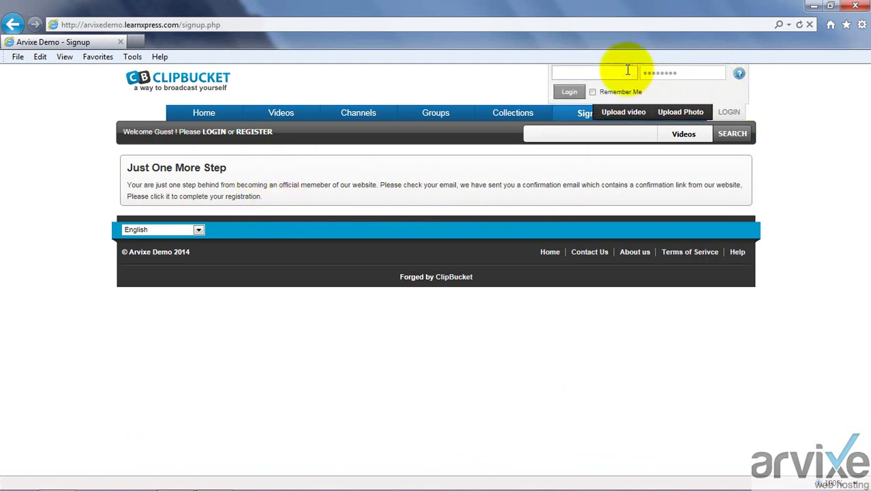
{"action": "key", "text": "Tab"}
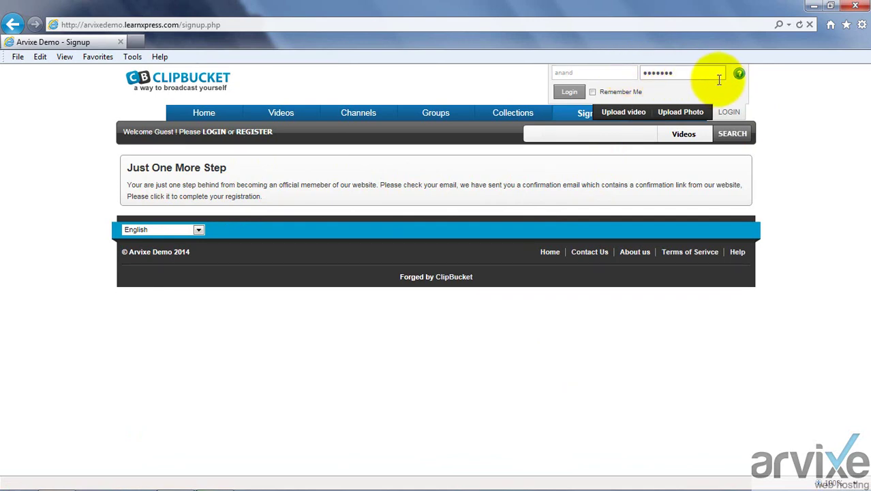
{"action": "left_click", "coordinate": [573, 94]}
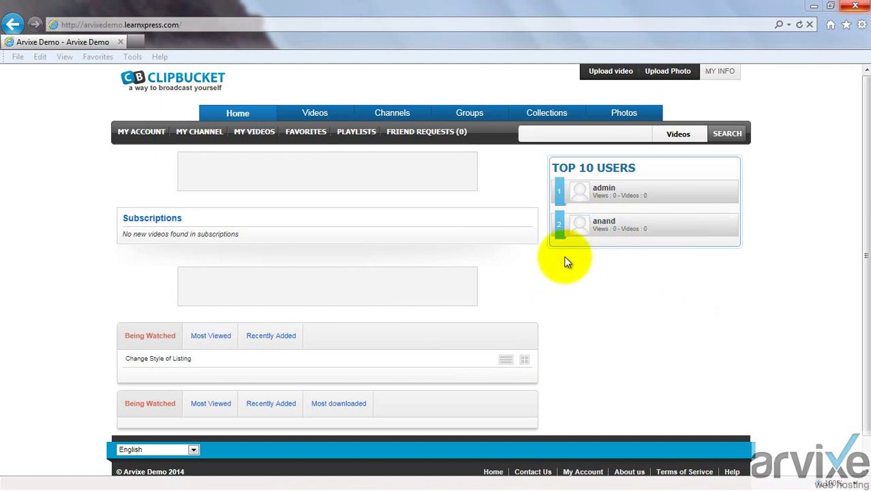
Go to the upload.php page via Upload video in the top bar
{"action": "left_click", "coordinate": [612, 76]}
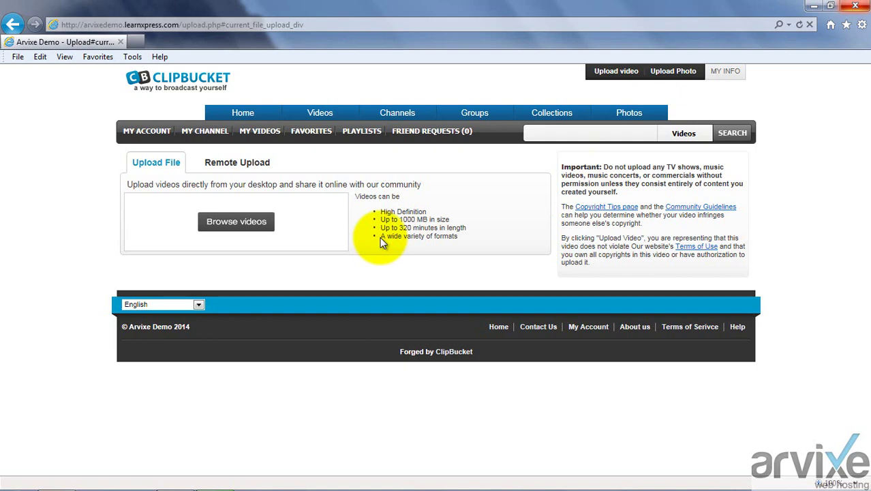
Upload the Godaddy-NameServer-Modification video file from the computer
{"action": "left_click", "coordinate": [220, 221]}
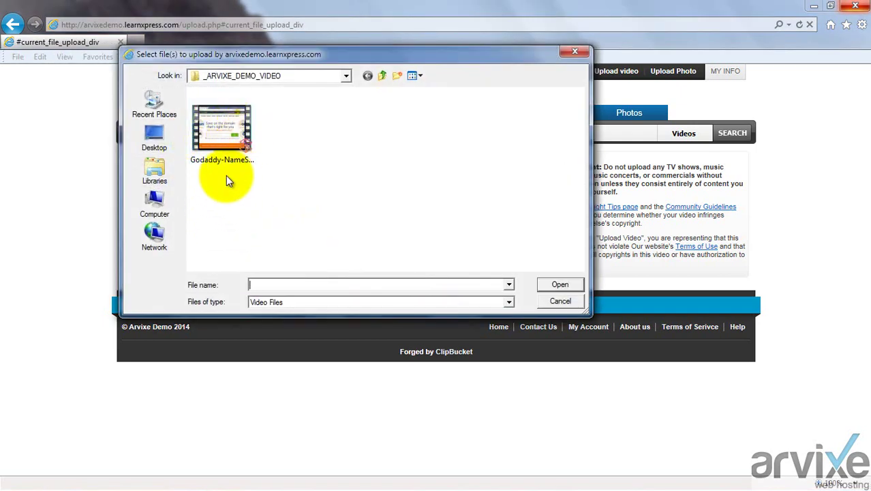
{"action": "double_click", "coordinate": [220, 144]}
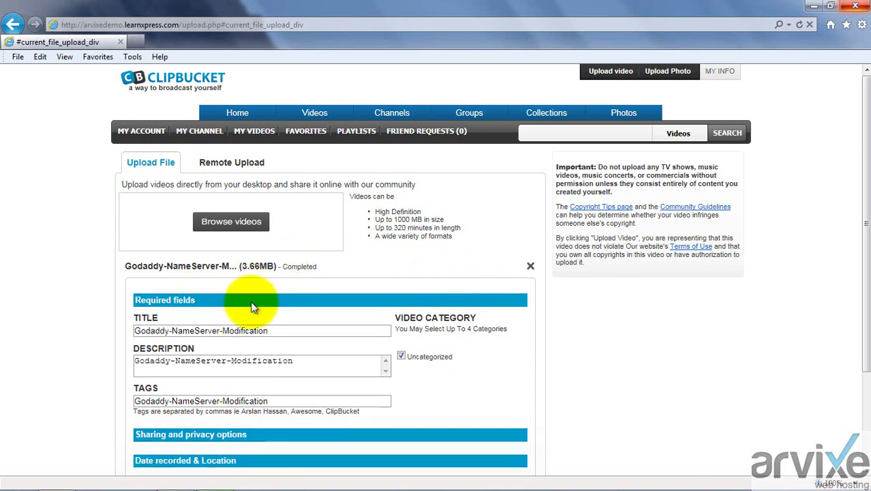
Turn the title hyphens into spaces and replace the description with the name server sentence
{"action": "scroll", "coordinate": [284, 289], "scroll_direction": "down", "scroll_amount": 3}
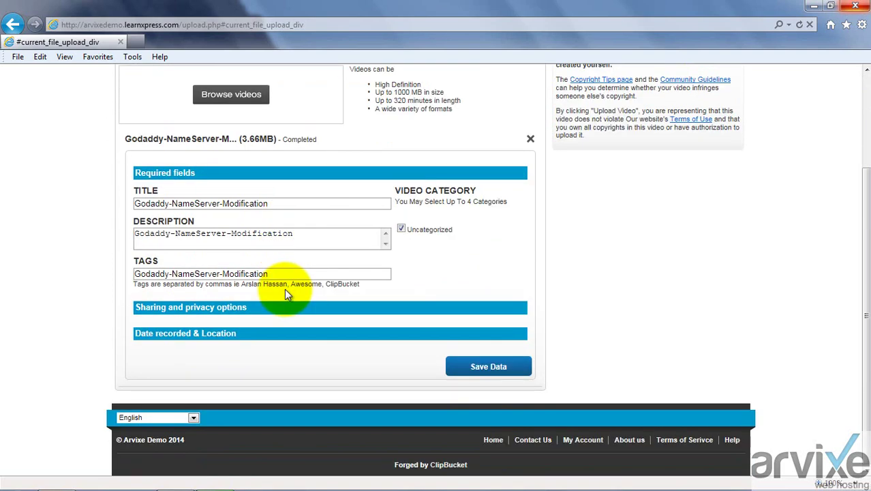
{"action": "left_click", "coordinate": [172, 203]}
{"action": "key", "text": "BackSpace"}
{"action": "left_click", "coordinate": [221, 203]}
{"action": "key", "text": "BackSpace"}
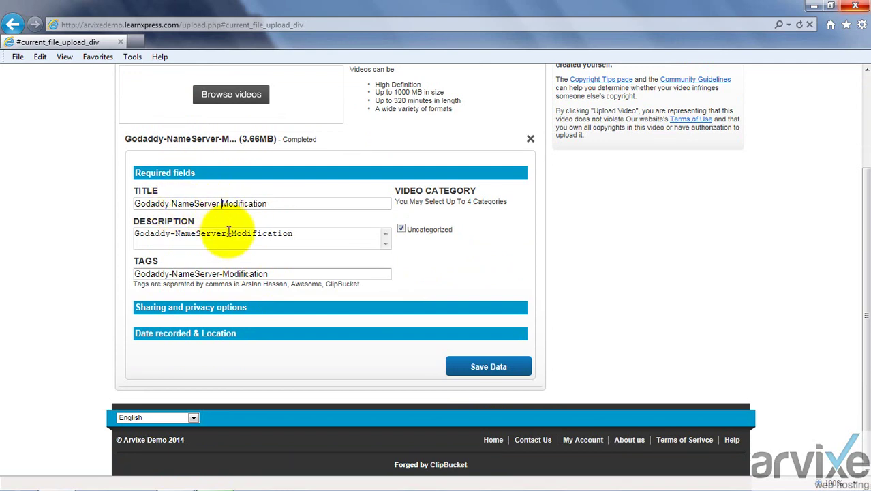
{"action": "left_click_drag", "start_coordinate": [298, 240], "coordinate": [65, 234]}
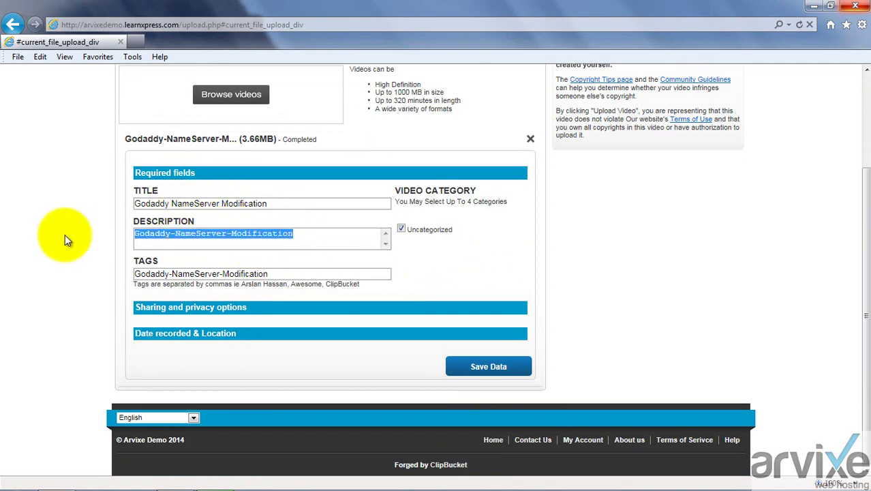
{"action": "type", "text": "Inthis video, you will learn how to modify name servers using"}
{"action": "type", "text": " Goddaddy."}
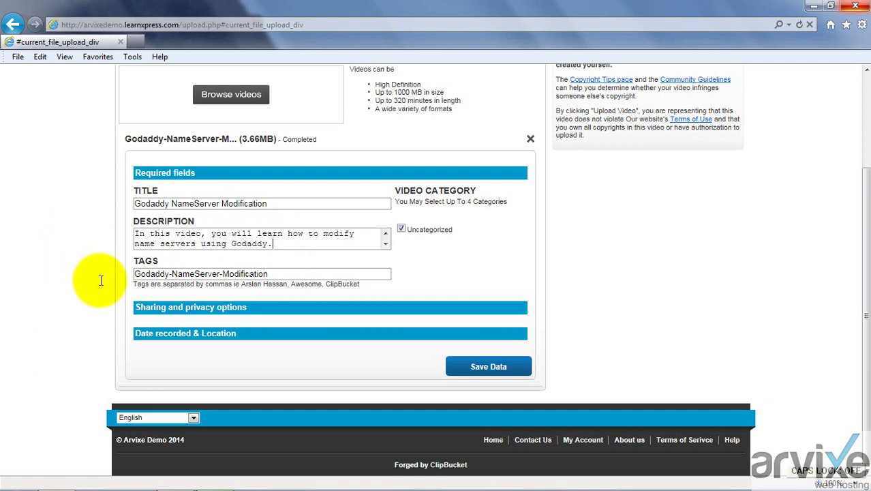
Set the tags to godaddy, nameservers, domain registrar, domain registration
{"action": "left_click_drag", "start_coordinate": [172, 273], "coordinate": [222, 273]}
{"action": "key", "text": "BackSpace"}
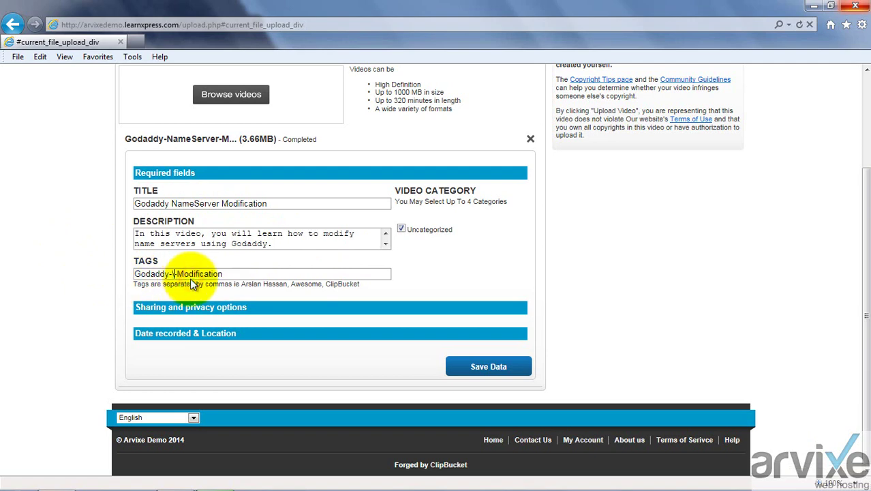
{"action": "key", "text": "BackSpace"}
{"action": "type", "text": ","}
{"action": "key", "text": "Delete"}
{"action": "key", "text": "Delete"}
{"action": "key", "text": "Delete"}
{"action": "key", "text": "Delete"}
{"action": "key", "text": "Delete"}
{"action": "key", "text": "Delete"}
{"action": "key", "text": "Delete"}
{"action": "type", "text": "nameservers, "}
{"action": "type", "text": "domain registrar"}
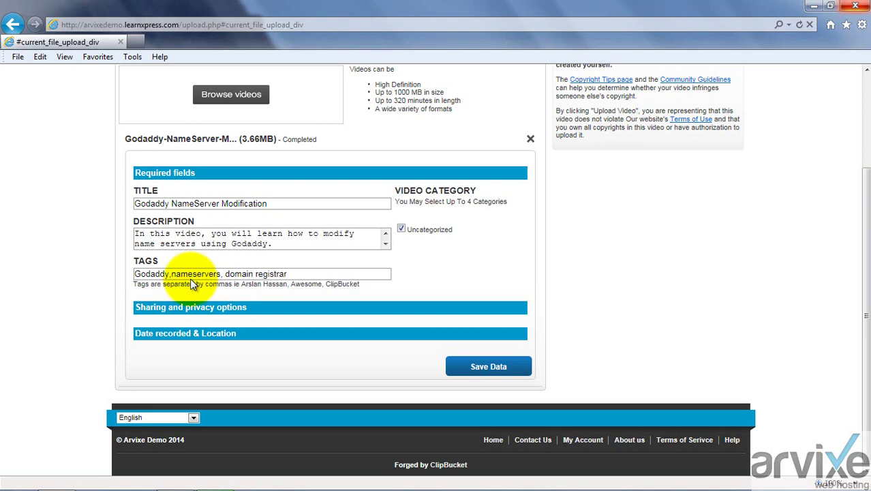
{"action": "type", "text": ", domain registration"}
{"action": "left_click", "coordinate": [137, 274]}
{"action": "type", "text": "g"}
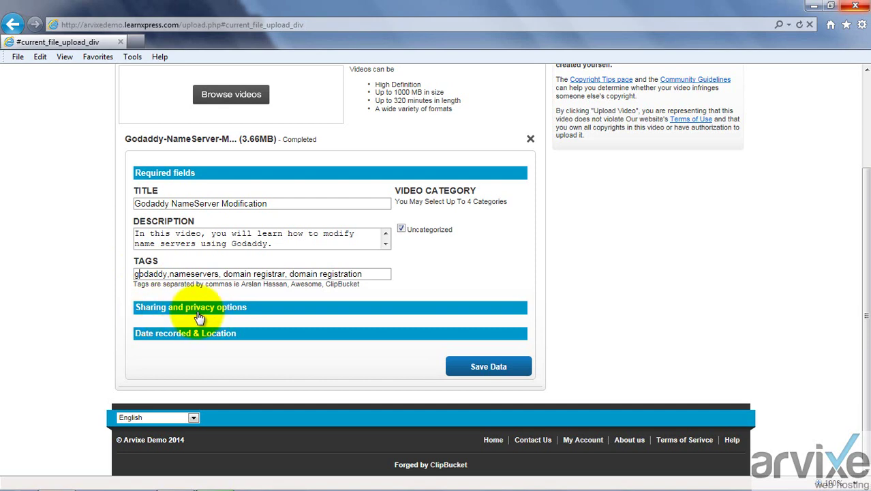
Expand and review the sharing and privacy options, leaving the video public with comments, ratings and embedding allowed
{"action": "left_click", "coordinate": [199, 317]}
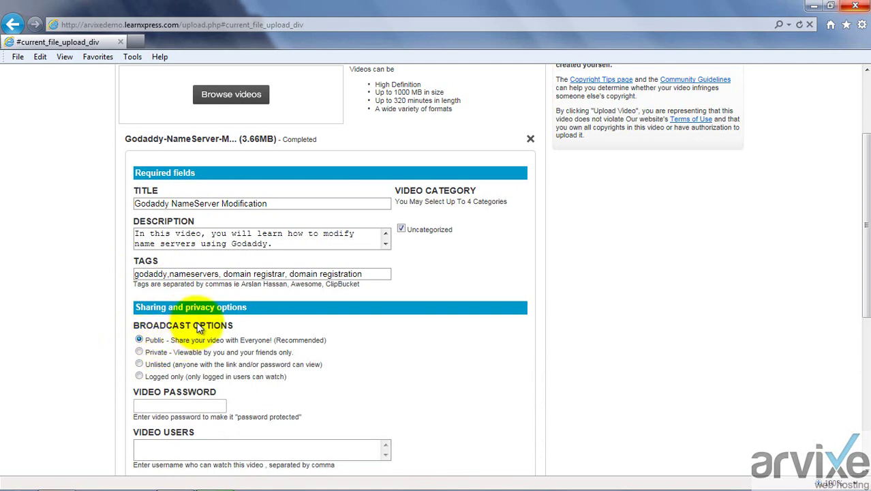
{"action": "scroll", "coordinate": [198, 327], "scroll_direction": "down", "scroll_amount": 1}
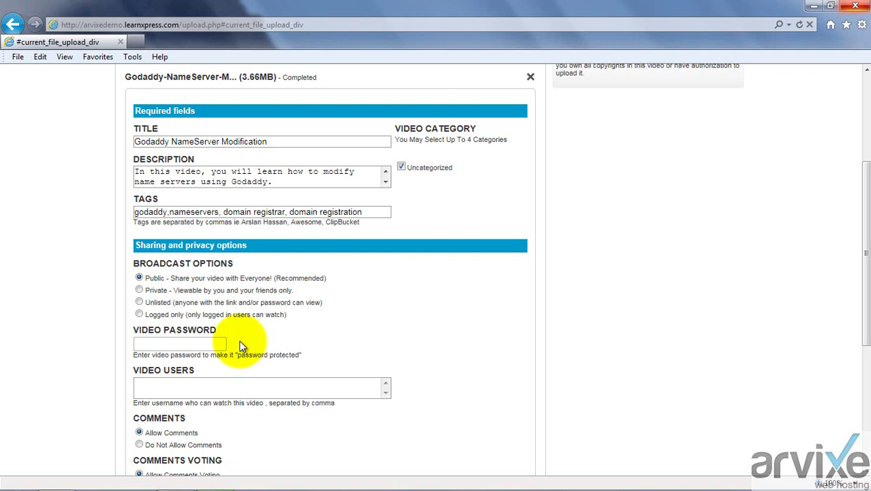
{"action": "scroll", "coordinate": [240, 346], "scroll_direction": "down", "scroll_amount": 1}
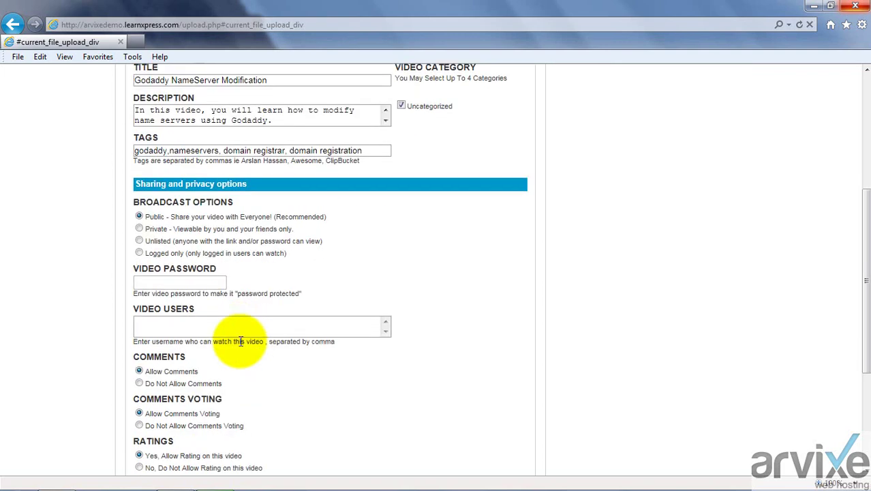
{"action": "left_click", "coordinate": [239, 329]}
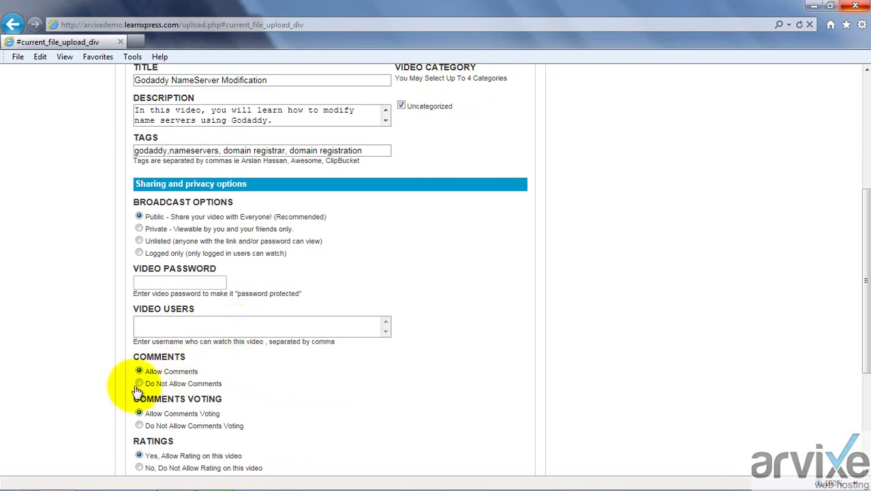
{"action": "scroll", "coordinate": [155, 377], "scroll_direction": "down", "scroll_amount": 1}
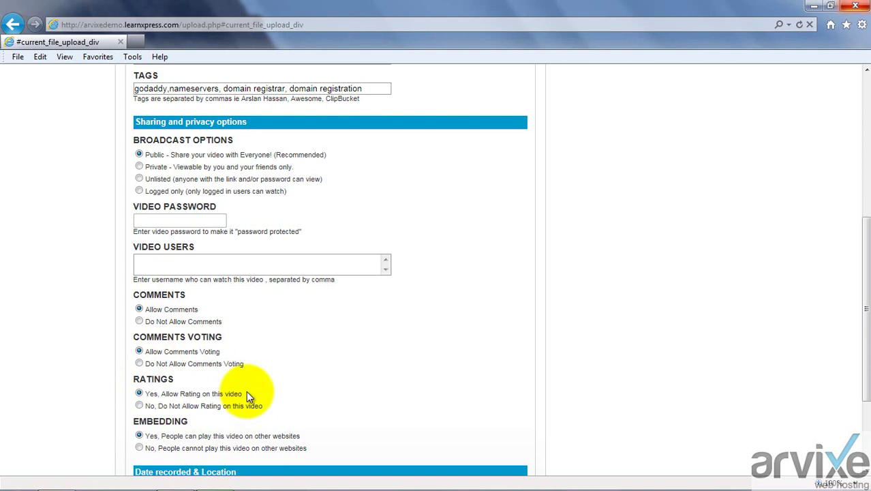
{"action": "scroll", "coordinate": [276, 385], "scroll_direction": "down", "scroll_amount": 3}
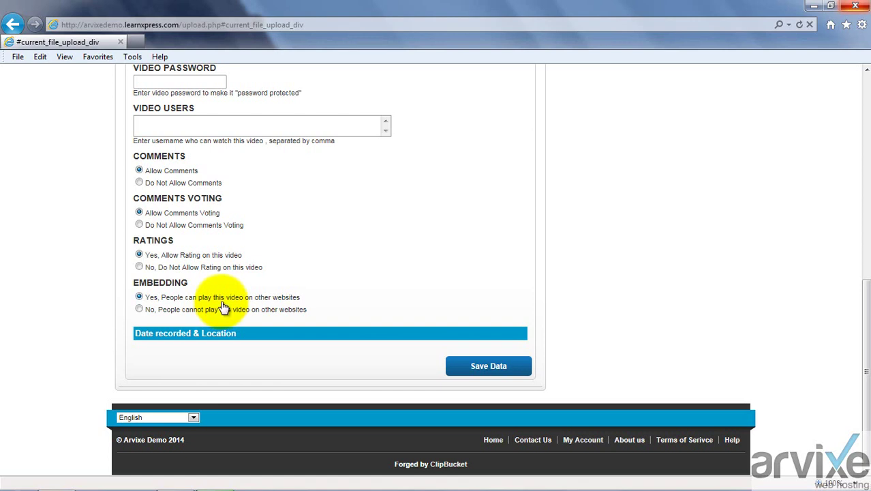
{"action": "scroll", "coordinate": [315, 254], "scroll_direction": "up", "scroll_amount": 1}
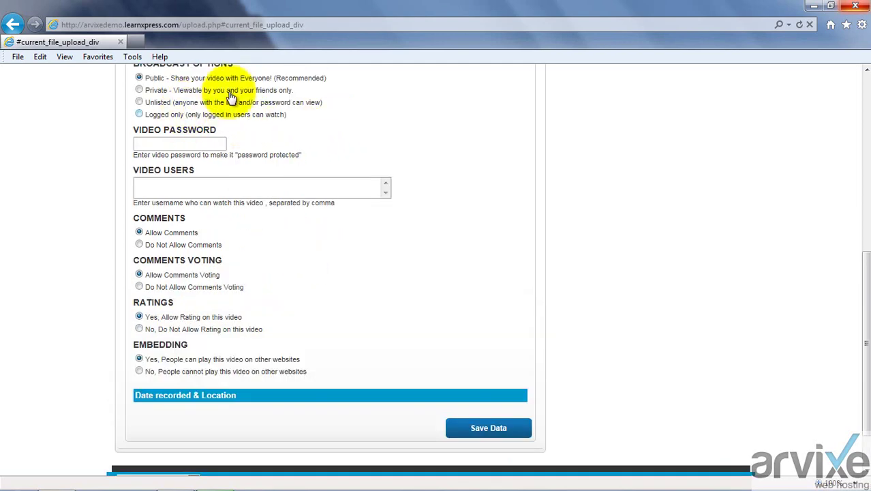
{"action": "scroll", "coordinate": [373, 147], "scroll_direction": "up", "scroll_amount": 2}
{"action": "scroll", "coordinate": [373, 147], "scroll_direction": "up", "scroll_amount": 2}
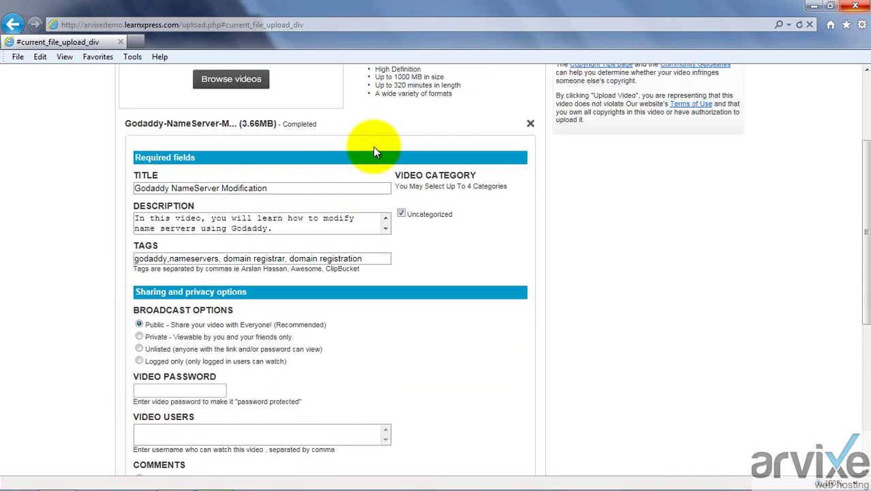
{"action": "scroll", "coordinate": [373, 147], "scroll_direction": "up", "scroll_amount": 1}
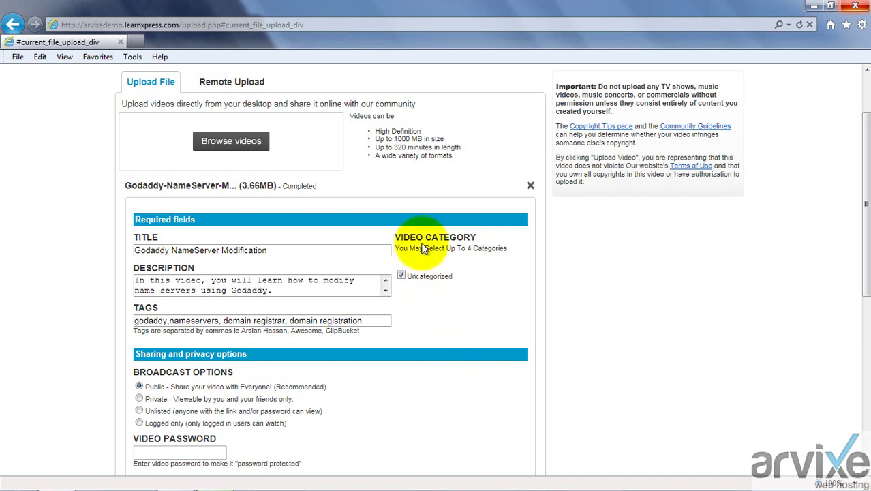
Save the video details with Save Data at the bottom of the form
{"action": "scroll", "coordinate": [450, 334], "scroll_direction": "down", "scroll_amount": 2}
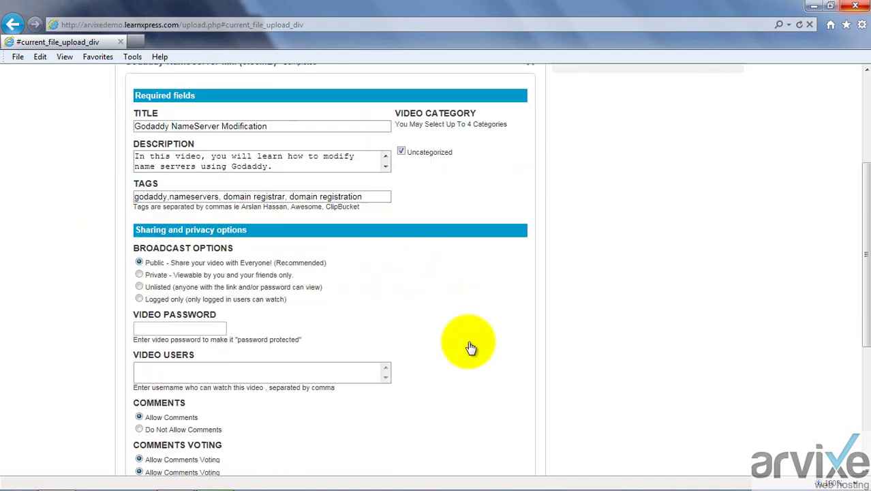
{"action": "scroll", "coordinate": [468, 346], "scroll_direction": "down", "scroll_amount": 3}
{"action": "scroll", "coordinate": [468, 341], "scroll_direction": "down", "scroll_amount": 2}
{"action": "left_click", "coordinate": [476, 364]}
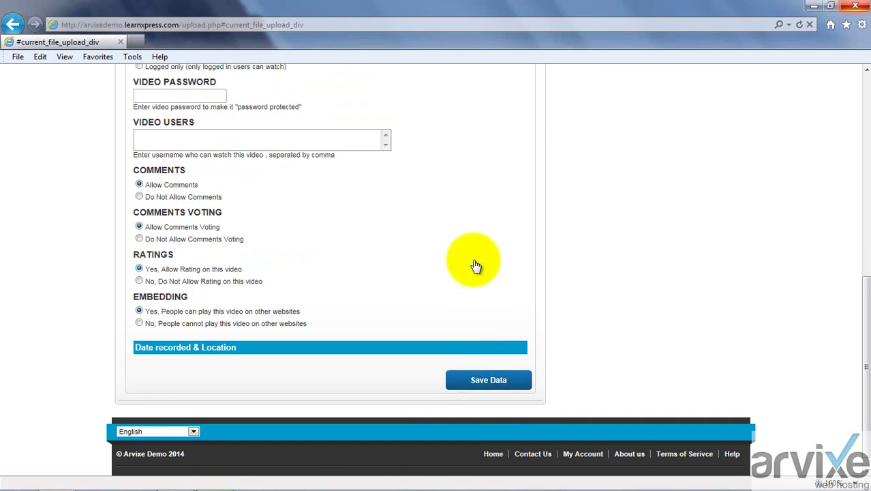
{"action": "left_click", "coordinate": [482, 382]}
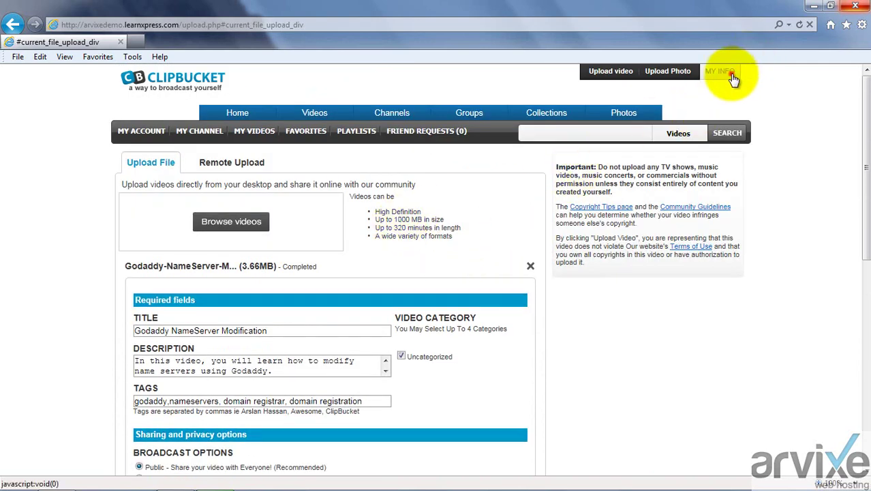
Choose Account from the MY INFO menu and scroll through the profile summary
{"action": "left_click", "coordinate": [739, 73]}
{"action": "left_click", "coordinate": [683, 83]}
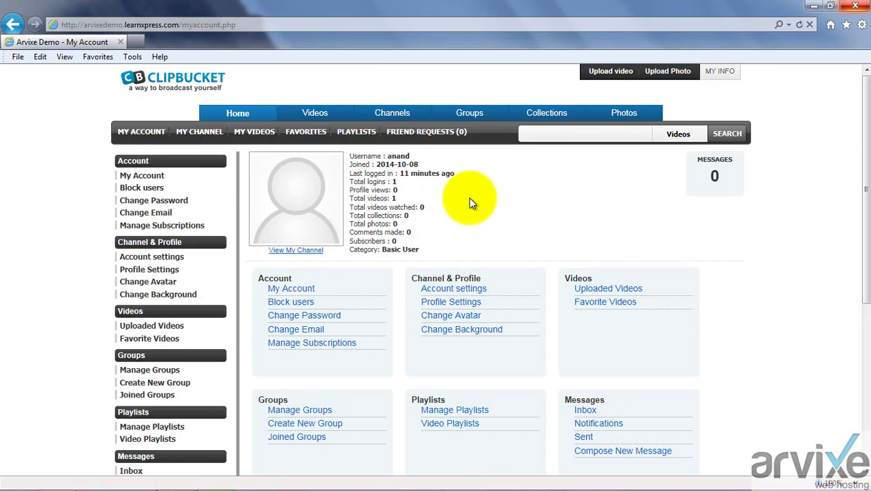
{"action": "scroll", "coordinate": [467, 200], "scroll_direction": "down", "scroll_amount": 3}
{"action": "scroll", "coordinate": [465, 199], "scroll_direction": "down", "scroll_amount": 2}
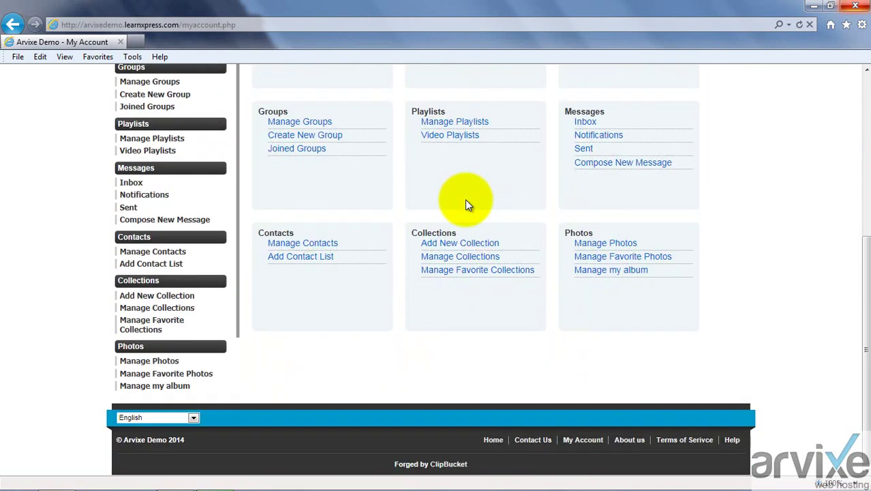
Show the Uploaded Videos list, with Godaddy Nameserver Modification marked Successful
{"action": "scroll", "coordinate": [464, 199], "scroll_direction": "up", "scroll_amount": 4}
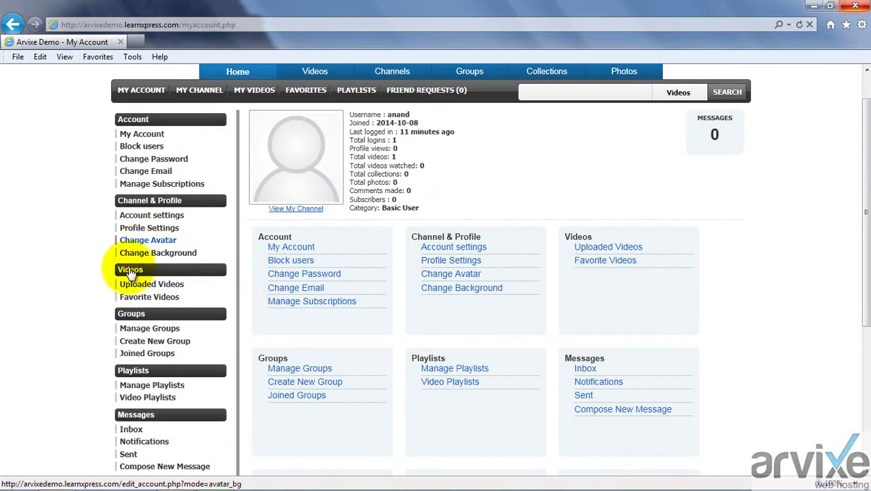
{"action": "left_click", "coordinate": [160, 290]}
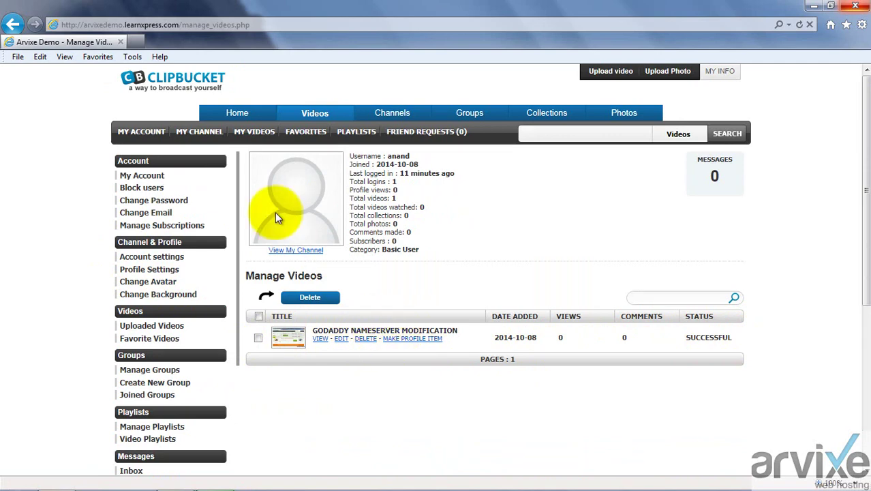
From the home page, open the Godaddy NameServer Modification video and play it
{"action": "left_click", "coordinate": [175, 83]}
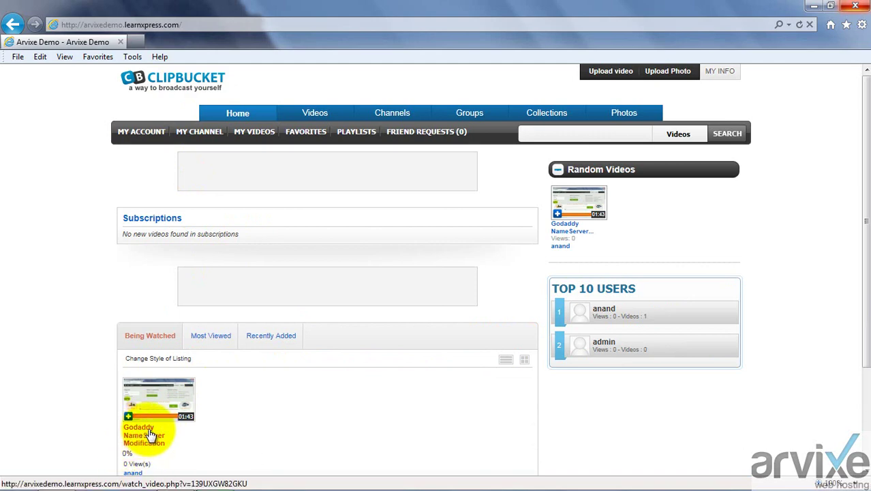
{"action": "scroll", "coordinate": [404, 320], "scroll_direction": "down", "scroll_amount": 2}
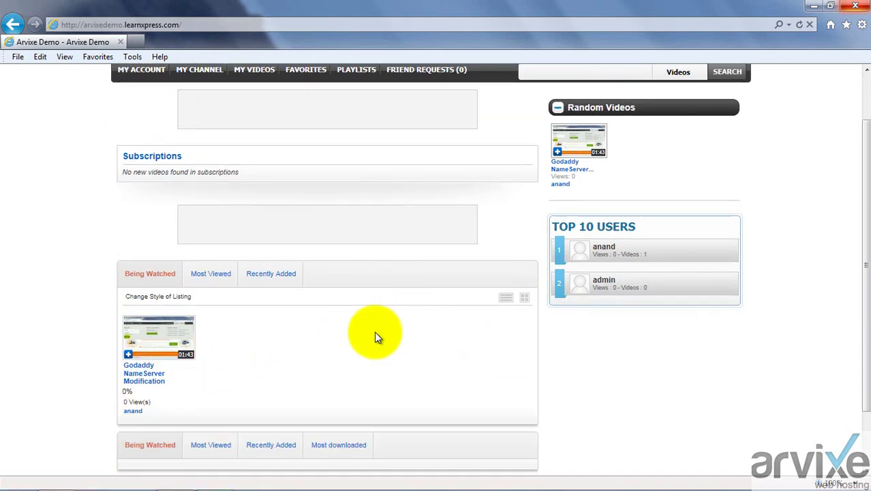
{"action": "left_click", "coordinate": [139, 375]}
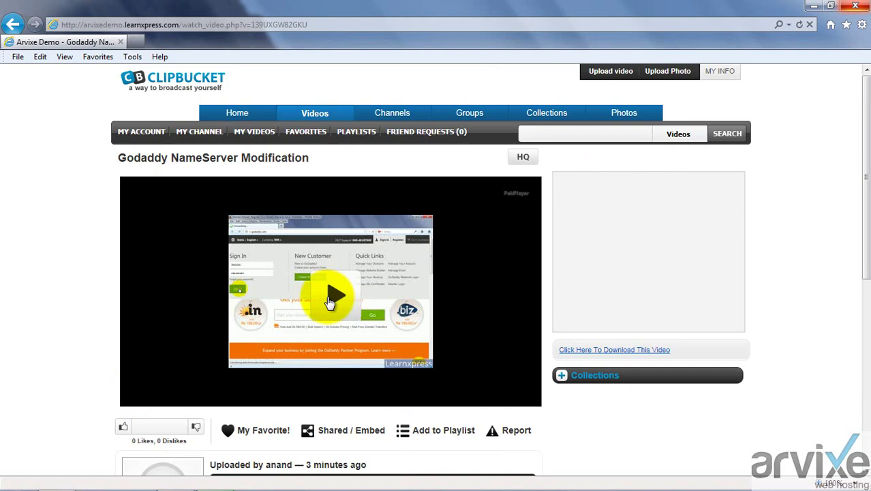
{"action": "scroll", "coordinate": [330, 300], "scroll_direction": "down", "scroll_amount": 3}
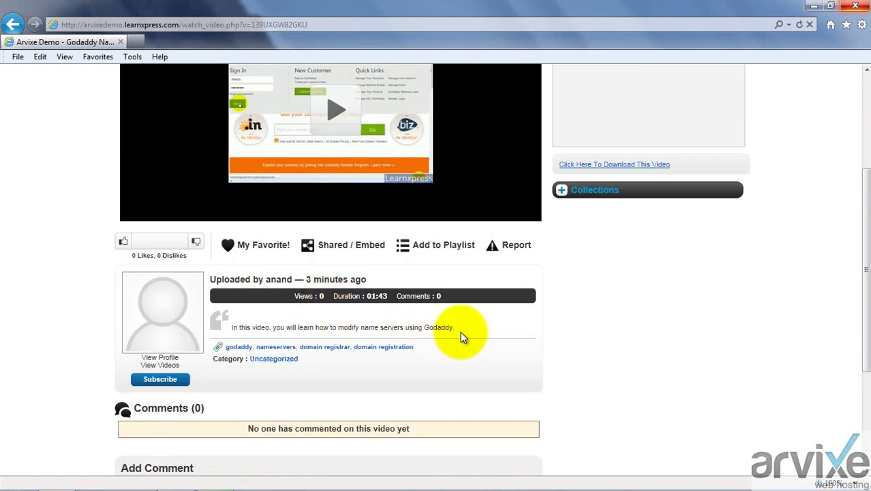
{"action": "scroll", "coordinate": [424, 321], "scroll_direction": "up", "scroll_amount": 2}
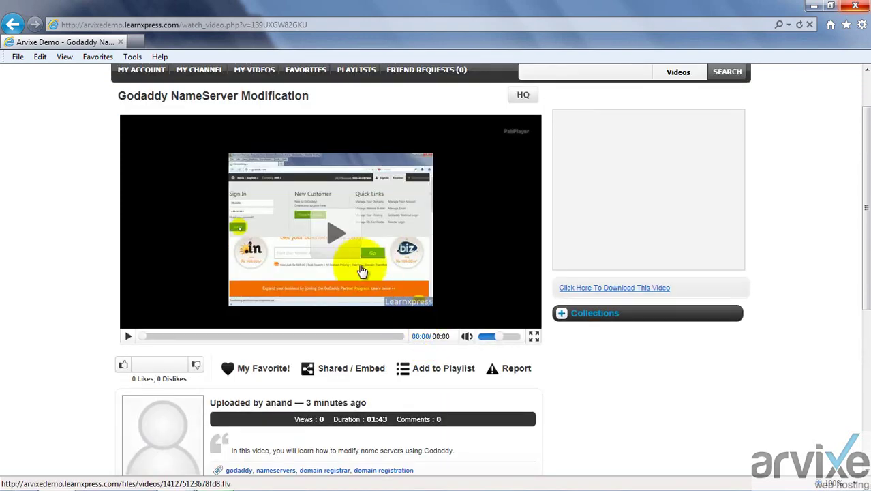
{"action": "left_click", "coordinate": [344, 245]}
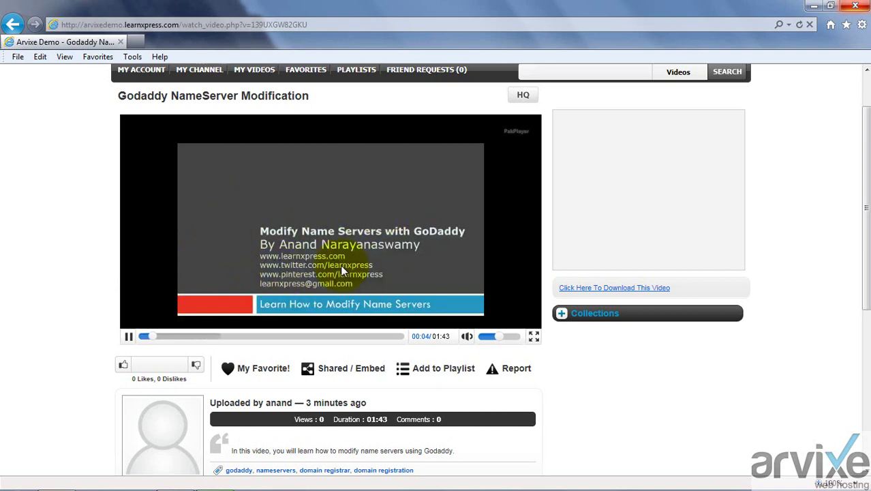
{"action": "scroll", "coordinate": [347, 262], "scroll_direction": "down", "scroll_amount": 3}
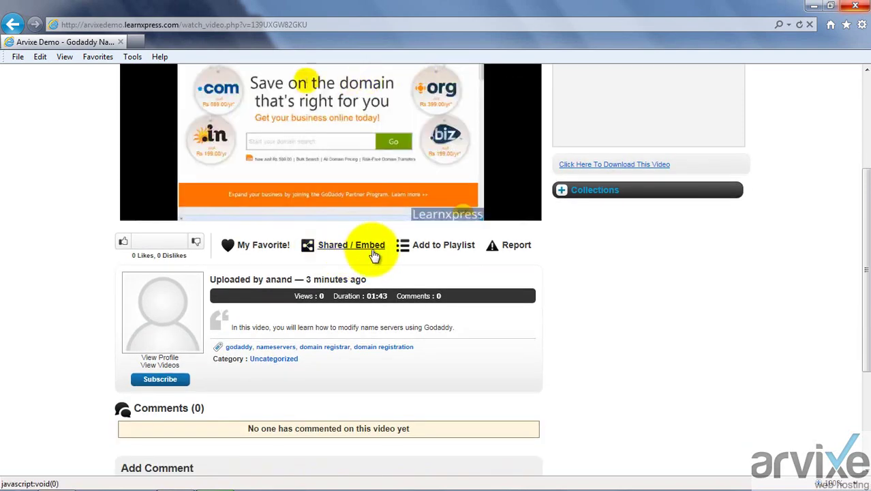
{"action": "left_click", "coordinate": [336, 246]}
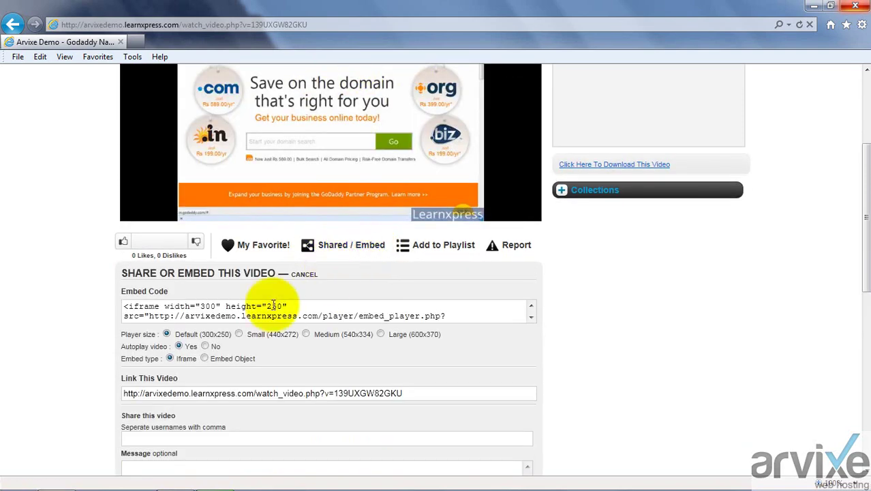
{"action": "left_click", "coordinate": [249, 310]}
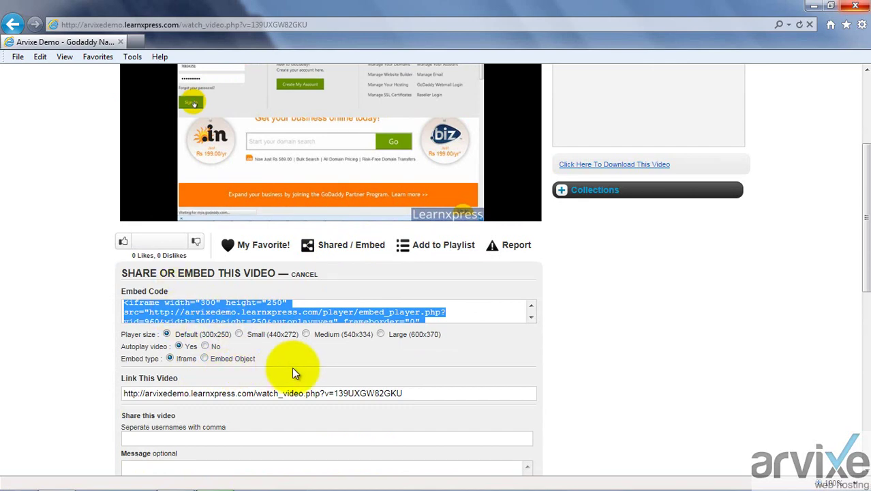
{"action": "scroll", "coordinate": [294, 373], "scroll_direction": "down", "scroll_amount": 3}
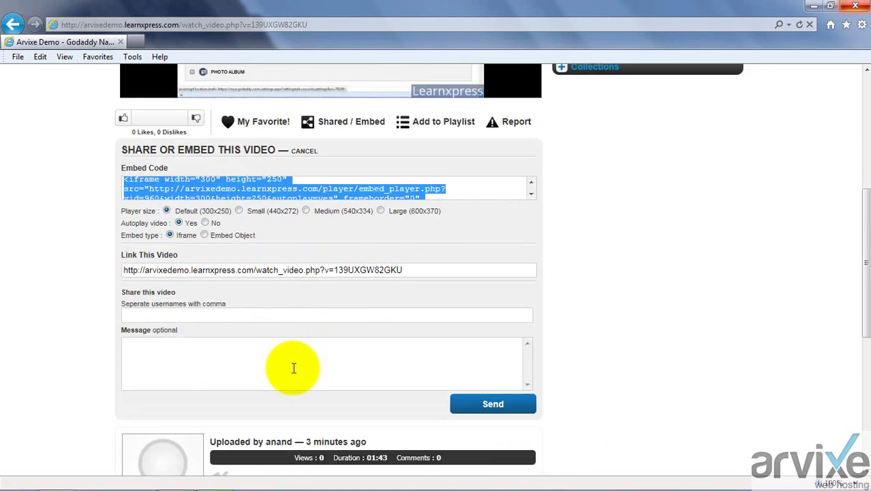
{"action": "scroll", "coordinate": [293, 372], "scroll_direction": "down", "scroll_amount": 3}
{"action": "scroll", "coordinate": [293, 372], "scroll_direction": "down", "scroll_amount": 2}
{"action": "scroll", "coordinate": [293, 372], "scroll_direction": "down", "scroll_amount": 2}
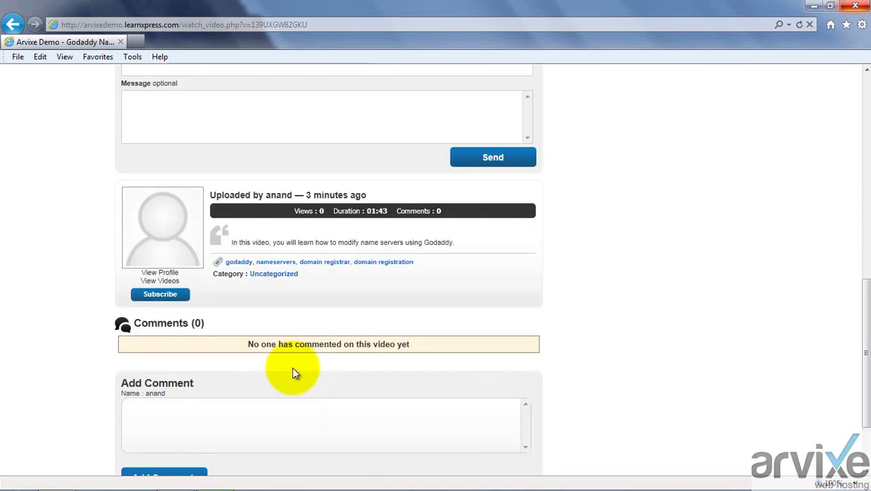
{"action": "scroll", "coordinate": [294, 371], "scroll_direction": "up", "scroll_amount": 9}
{"action": "scroll", "coordinate": [292, 367], "scroll_direction": "up", "scroll_amount": 5}
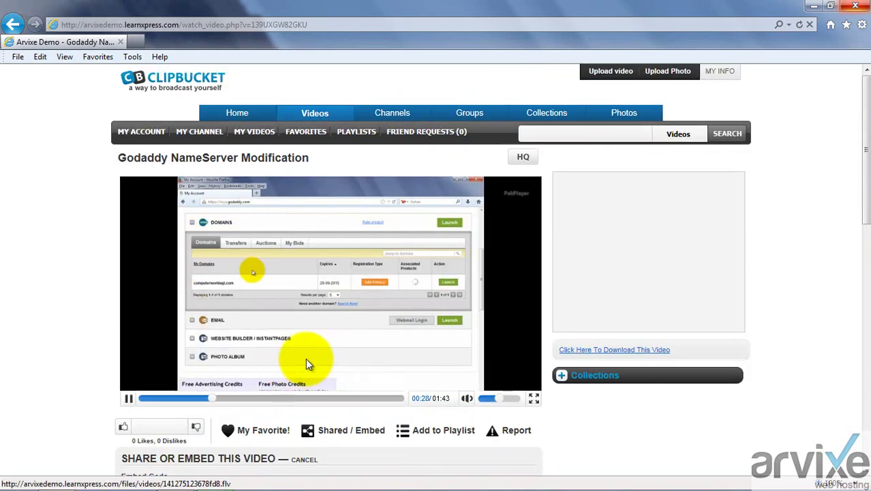
Open the MY INFO account panel to reach the admin area
{"action": "left_click", "coordinate": [723, 75]}
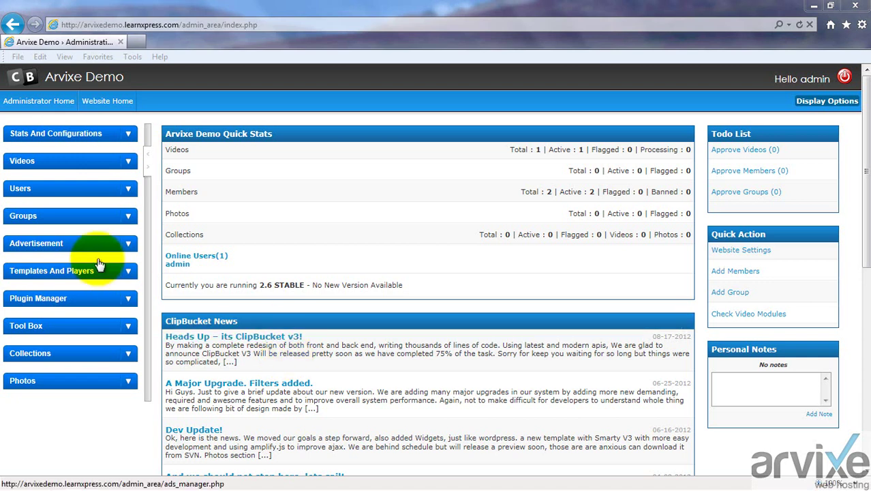
Go to Videos > Manage Categories in the admin sidebar
{"action": "left_click", "coordinate": [65, 191]}
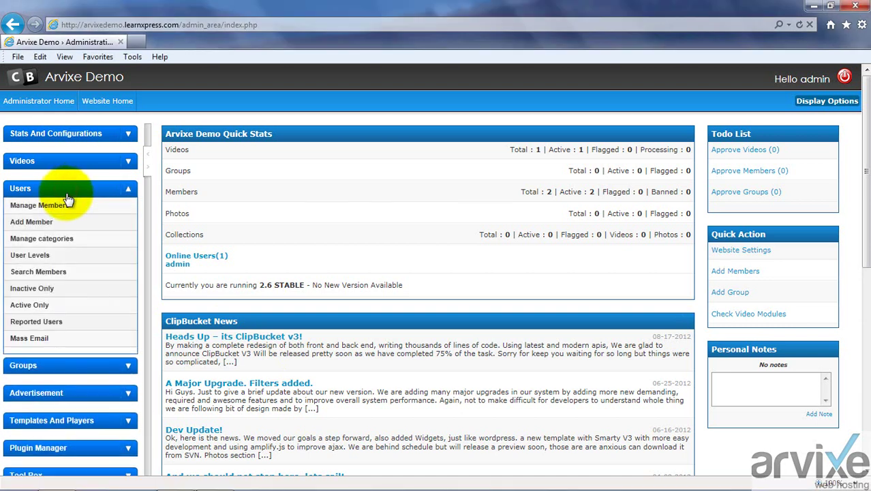
{"action": "left_click", "coordinate": [67, 191]}
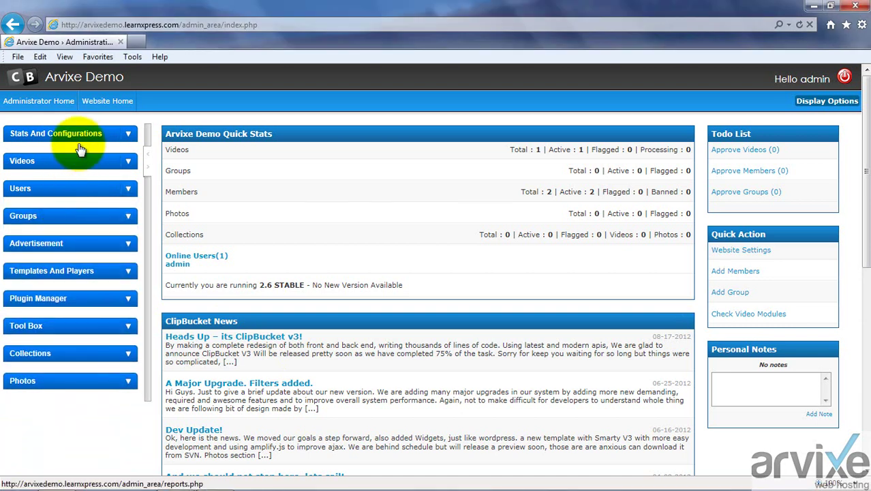
{"action": "left_click", "coordinate": [70, 162]}
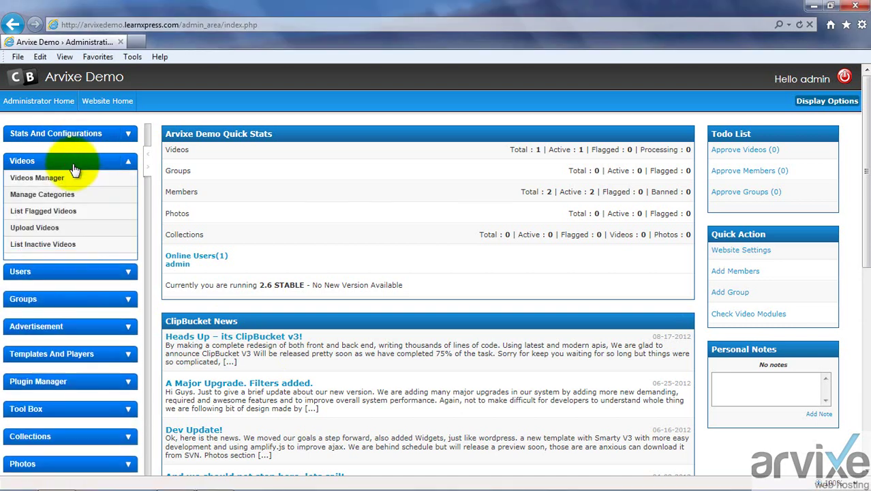
{"action": "left_click", "coordinate": [43, 195]}
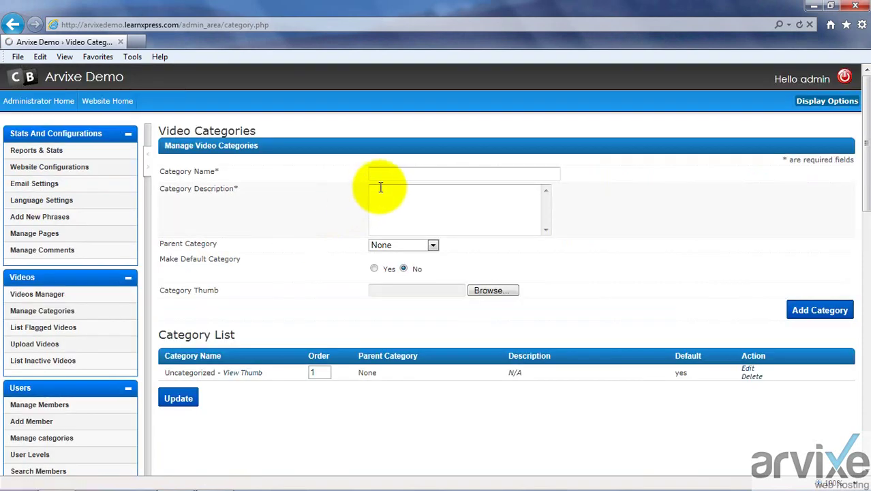
Add the category 'Web Hosting' with description 'web hosting related videos'
{"action": "left_click", "coordinate": [387, 176]}
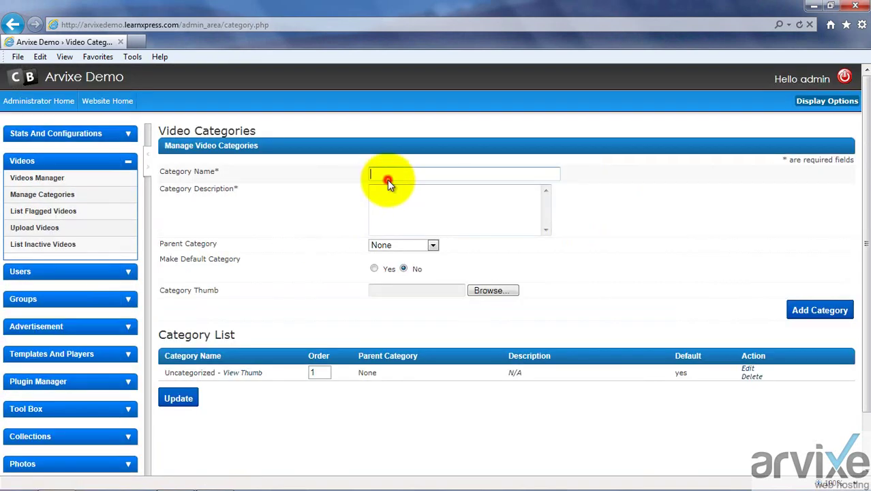
{"action": "type", "text": "Web Host"}
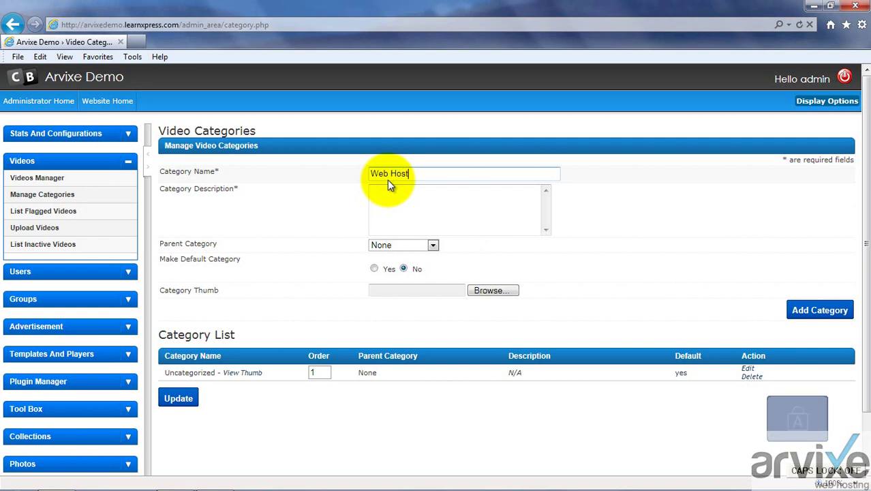
{"action": "type", "text": "ing"}
{"action": "left_click", "coordinate": [415, 208]}
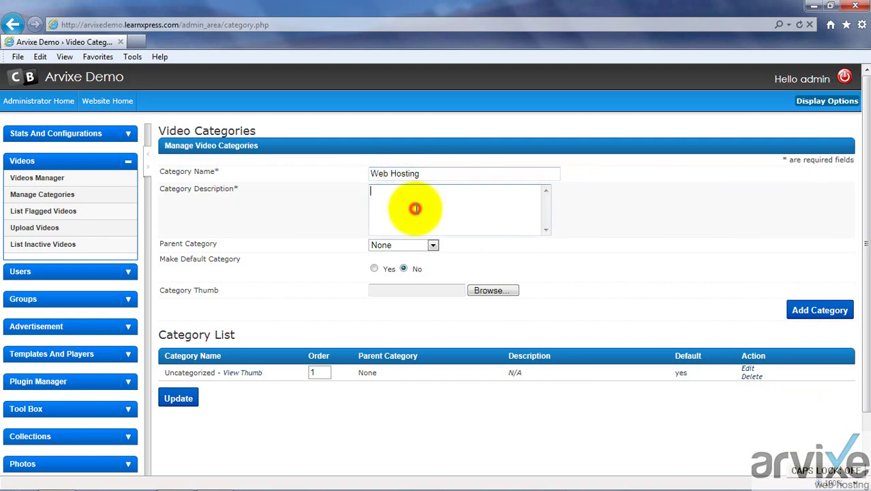
{"action": "type", "text": "Web hosting related videos"}
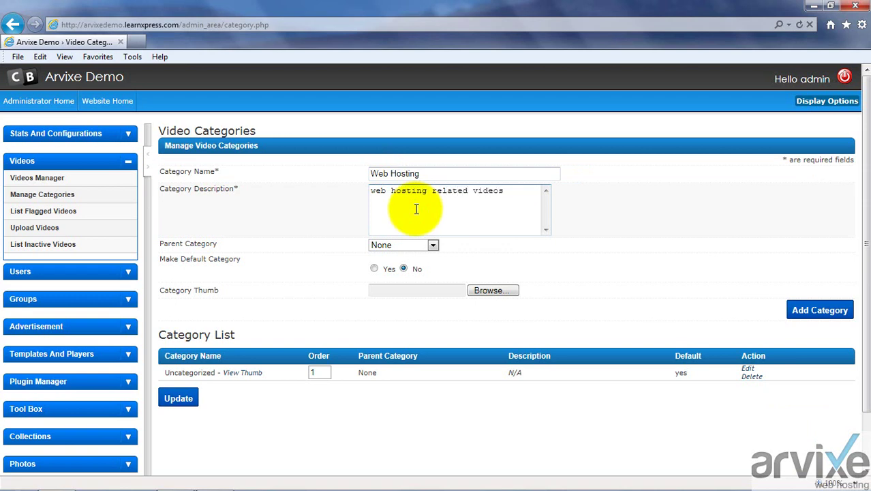
{"action": "left_click", "coordinate": [826, 312]}
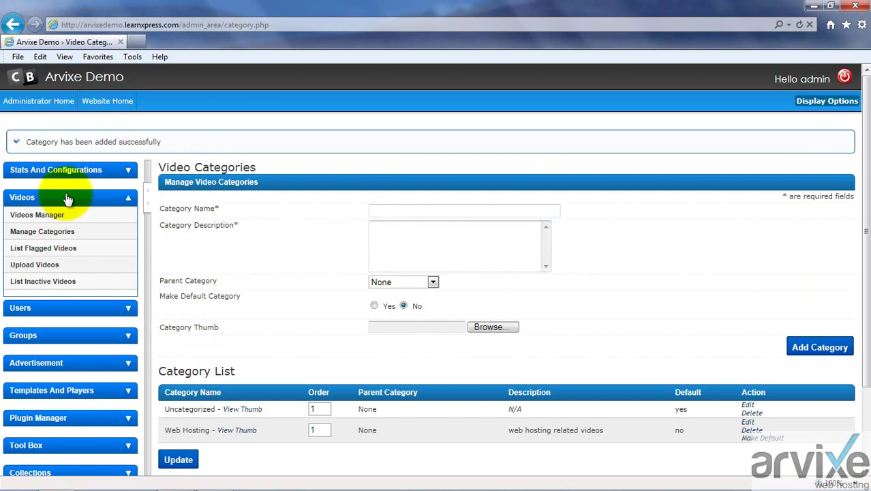
Open the edit page for the Godaddy NameServer Modification video
{"action": "left_click", "coordinate": [23, 215]}
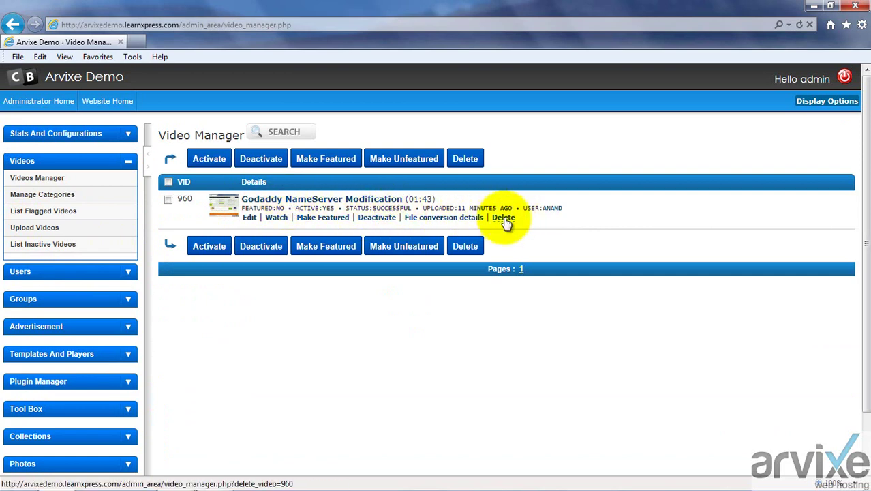
{"action": "left_click", "coordinate": [250, 218]}
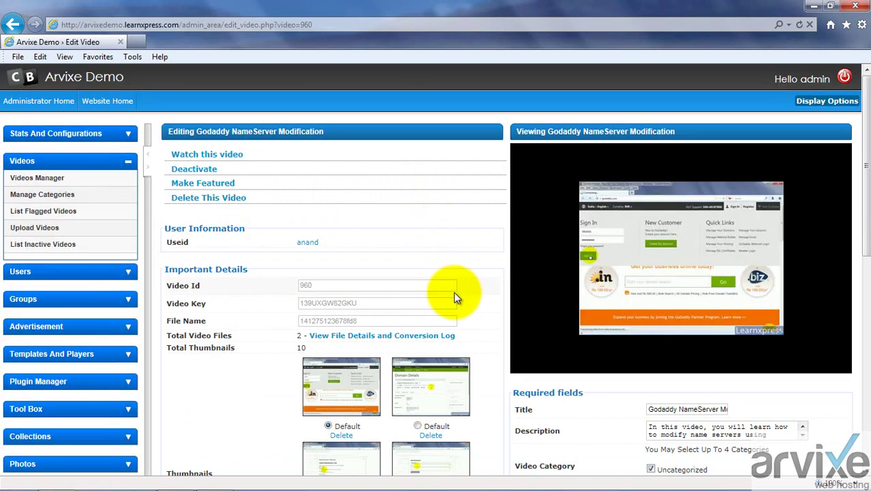
{"action": "scroll", "coordinate": [453, 292], "scroll_direction": "down", "scroll_amount": 3}
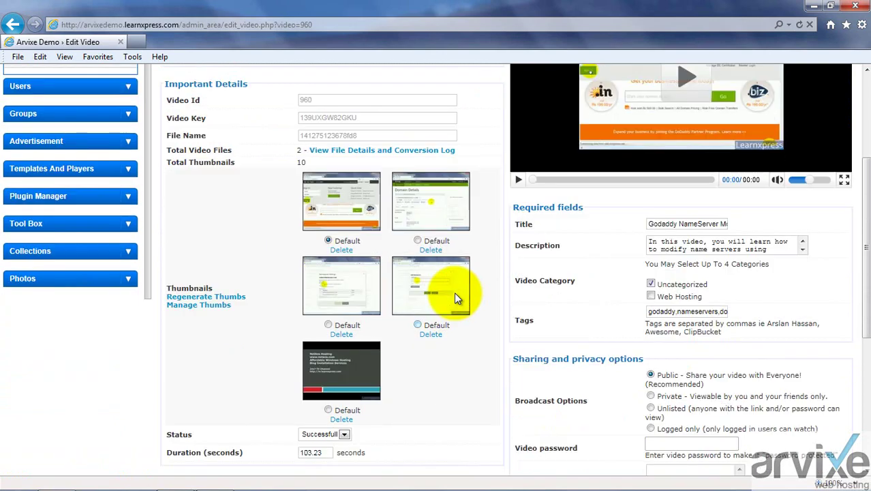
{"action": "scroll", "coordinate": [454, 292], "scroll_direction": "up", "scroll_amount": 3}
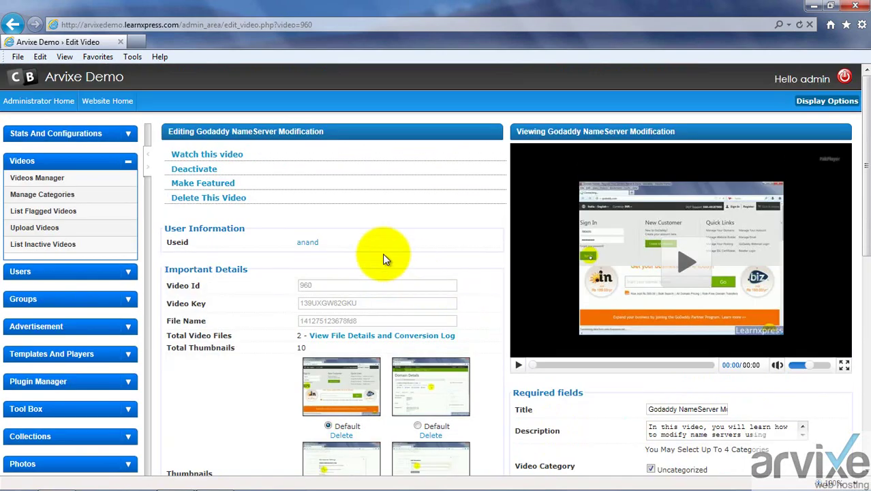
{"action": "scroll", "coordinate": [383, 252], "scroll_direction": "down", "scroll_amount": 3}
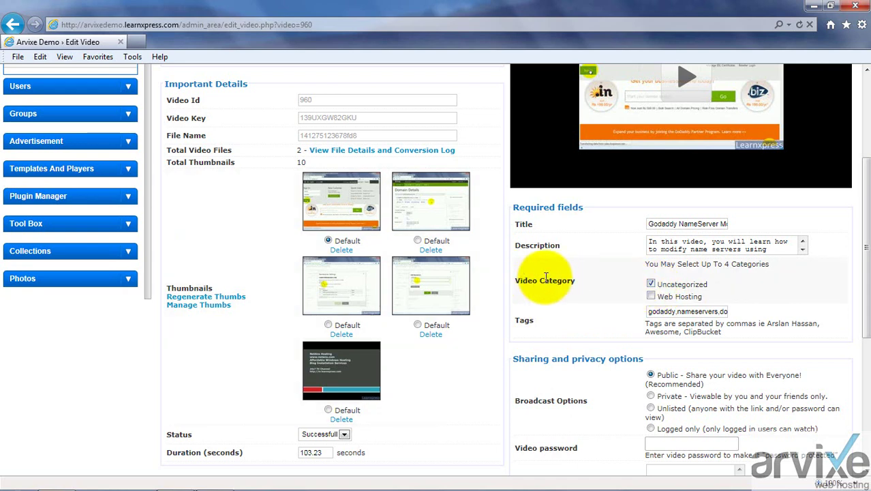
Switch the video's category from Uncategorized to Web Hosting and save the details
{"action": "left_click", "coordinate": [652, 285]}
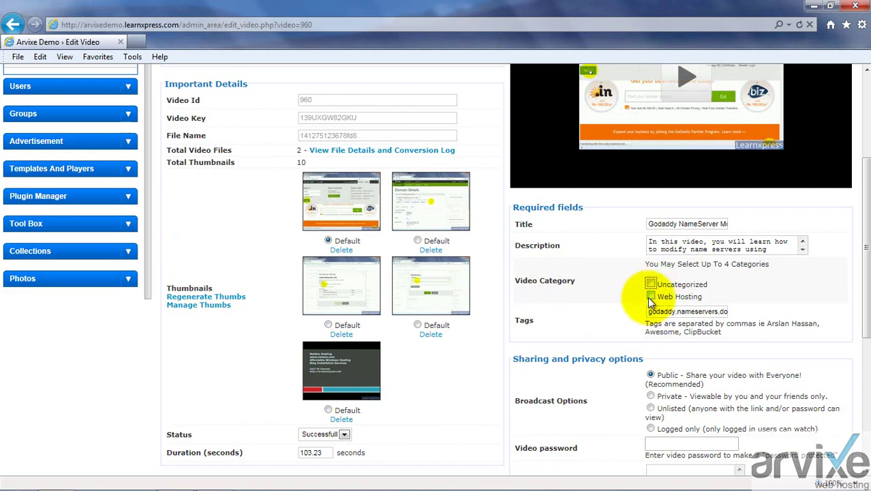
{"action": "left_click", "coordinate": [651, 297]}
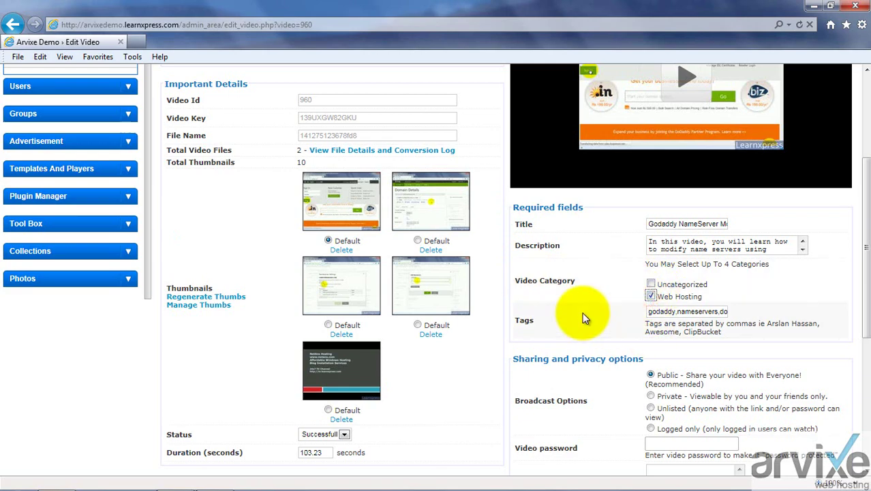
{"action": "scroll", "coordinate": [582, 313], "scroll_direction": "down", "scroll_amount": 3}
{"action": "scroll", "coordinate": [477, 327], "scroll_direction": "down", "scroll_amount": 1}
{"action": "left_click", "coordinate": [213, 343]}
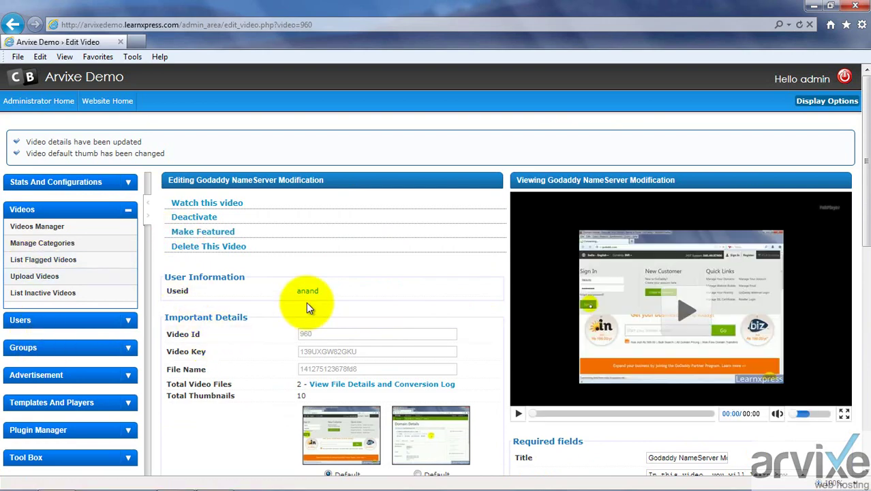
From Videos Manager, open the GoDaddy video's watch page showing category Web Hosting
{"action": "scroll", "coordinate": [306, 302], "scroll_direction": "down", "scroll_amount": 1}
{"action": "scroll", "coordinate": [306, 302], "scroll_direction": "down", "scroll_amount": 2}
{"action": "scroll", "coordinate": [306, 302], "scroll_direction": "up", "scroll_amount": 3}
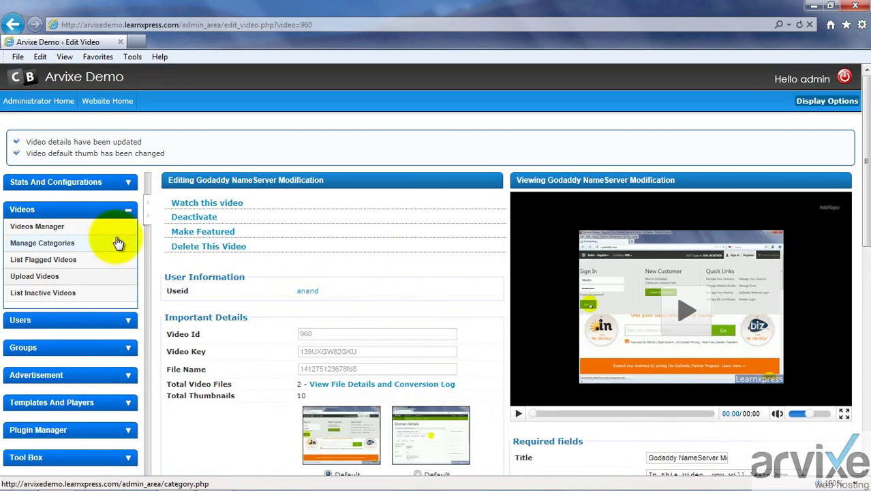
{"action": "left_click", "coordinate": [48, 227]}
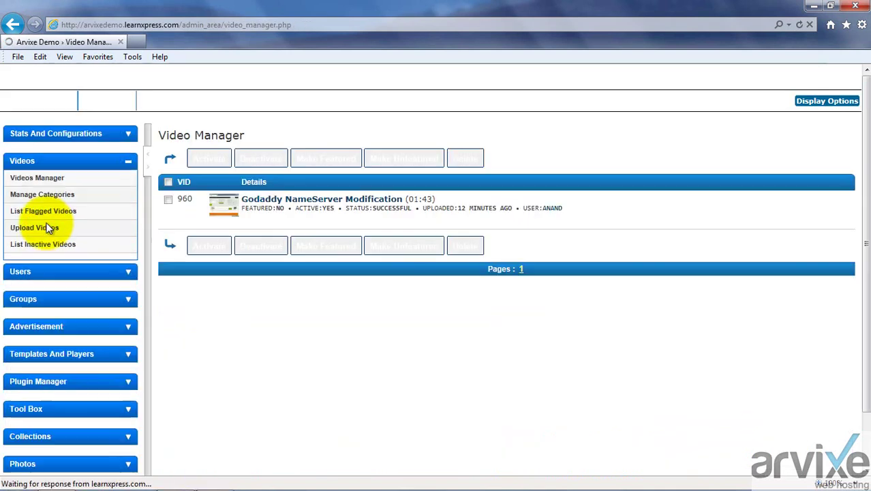
{"action": "mouse_move", "coordinate": [402, 205]}
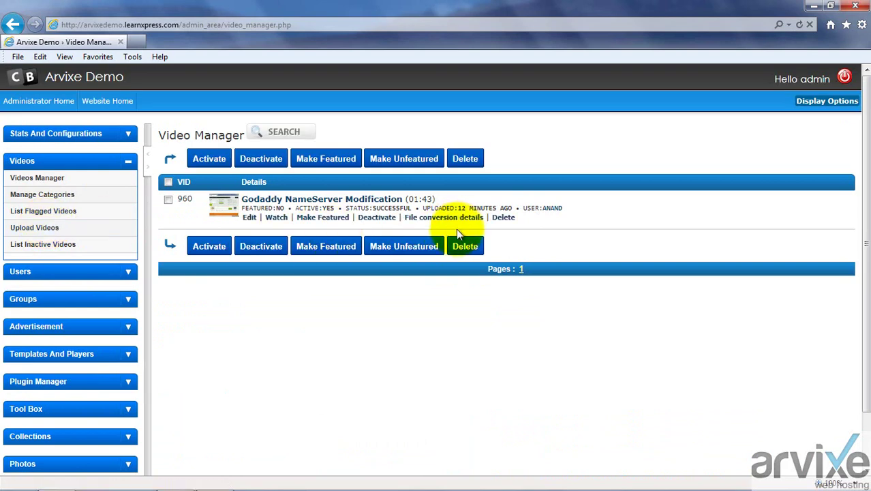
{"action": "left_click", "coordinate": [277, 217]}
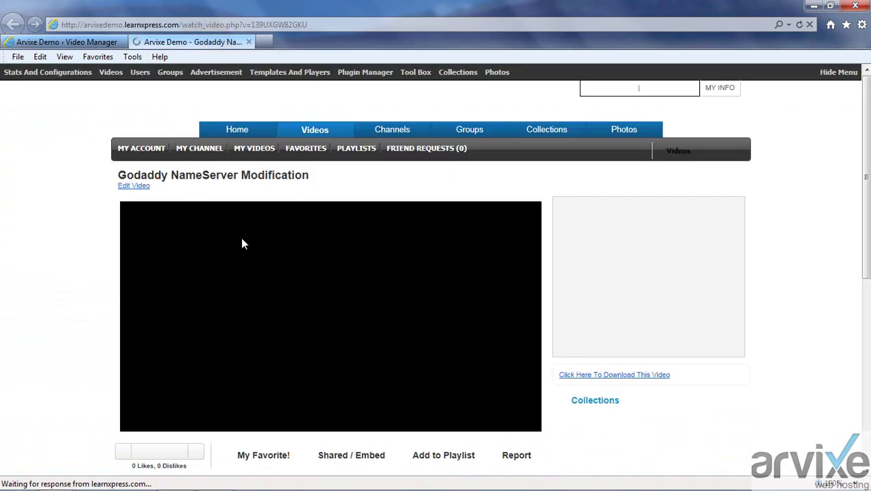
{"action": "scroll", "coordinate": [241, 246], "scroll_direction": "down", "scroll_amount": 3}
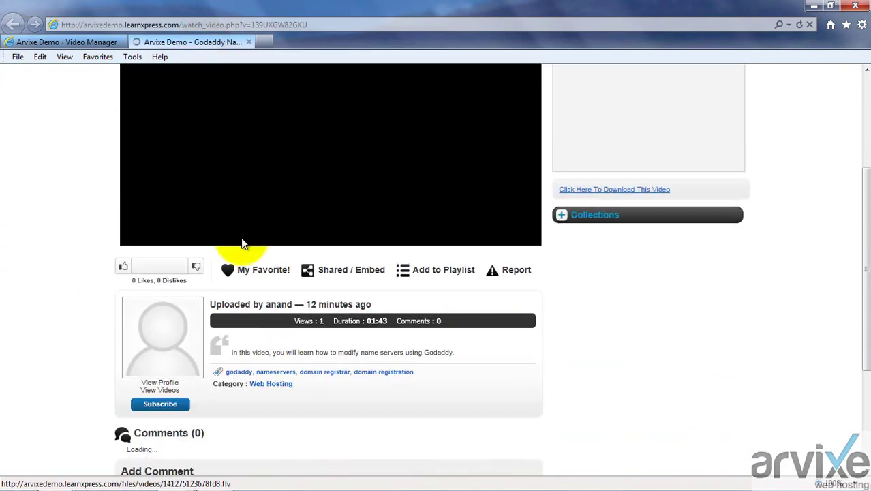
{"action": "scroll", "coordinate": [232, 391], "scroll_direction": "down", "scroll_amount": 1}
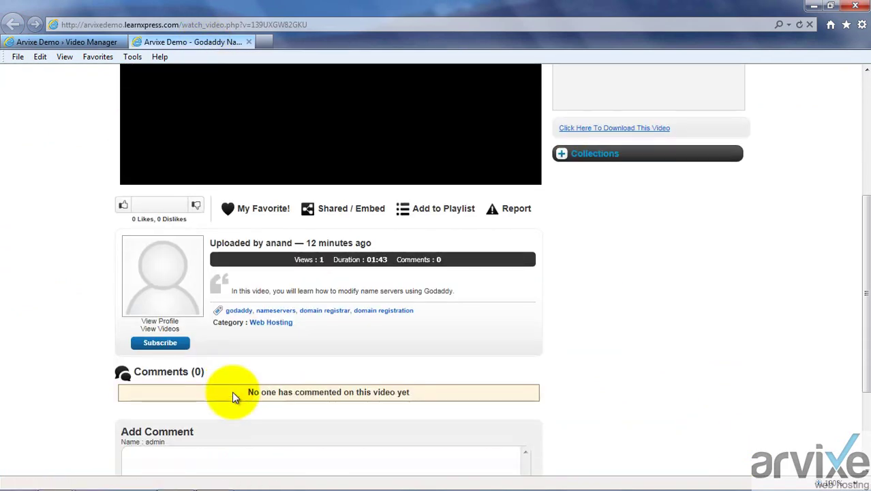